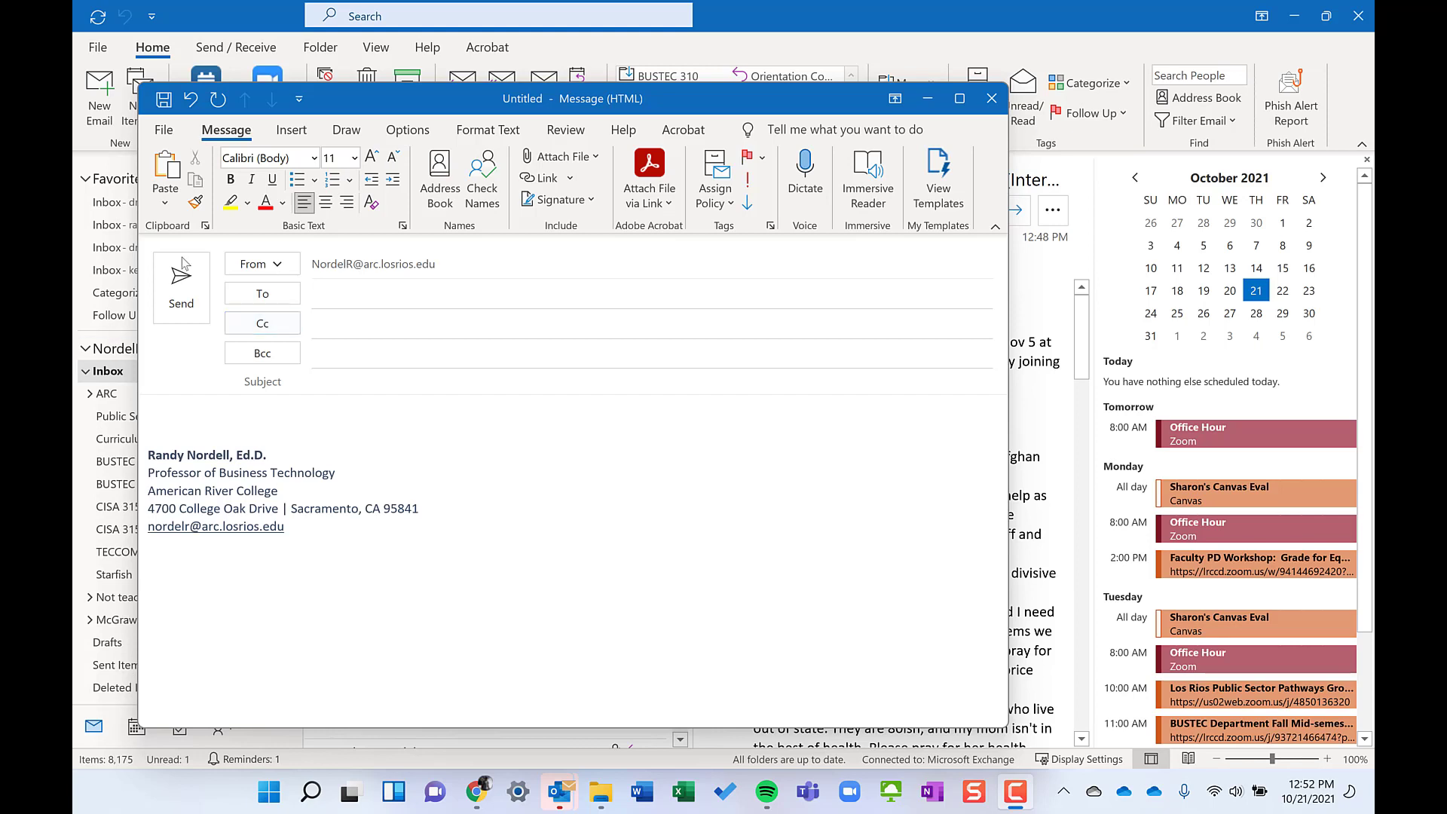
Step: Insert the Office 365 - Install Apps reply and replace the NAME placeholder with the recipient's name
left_click(567, 202)
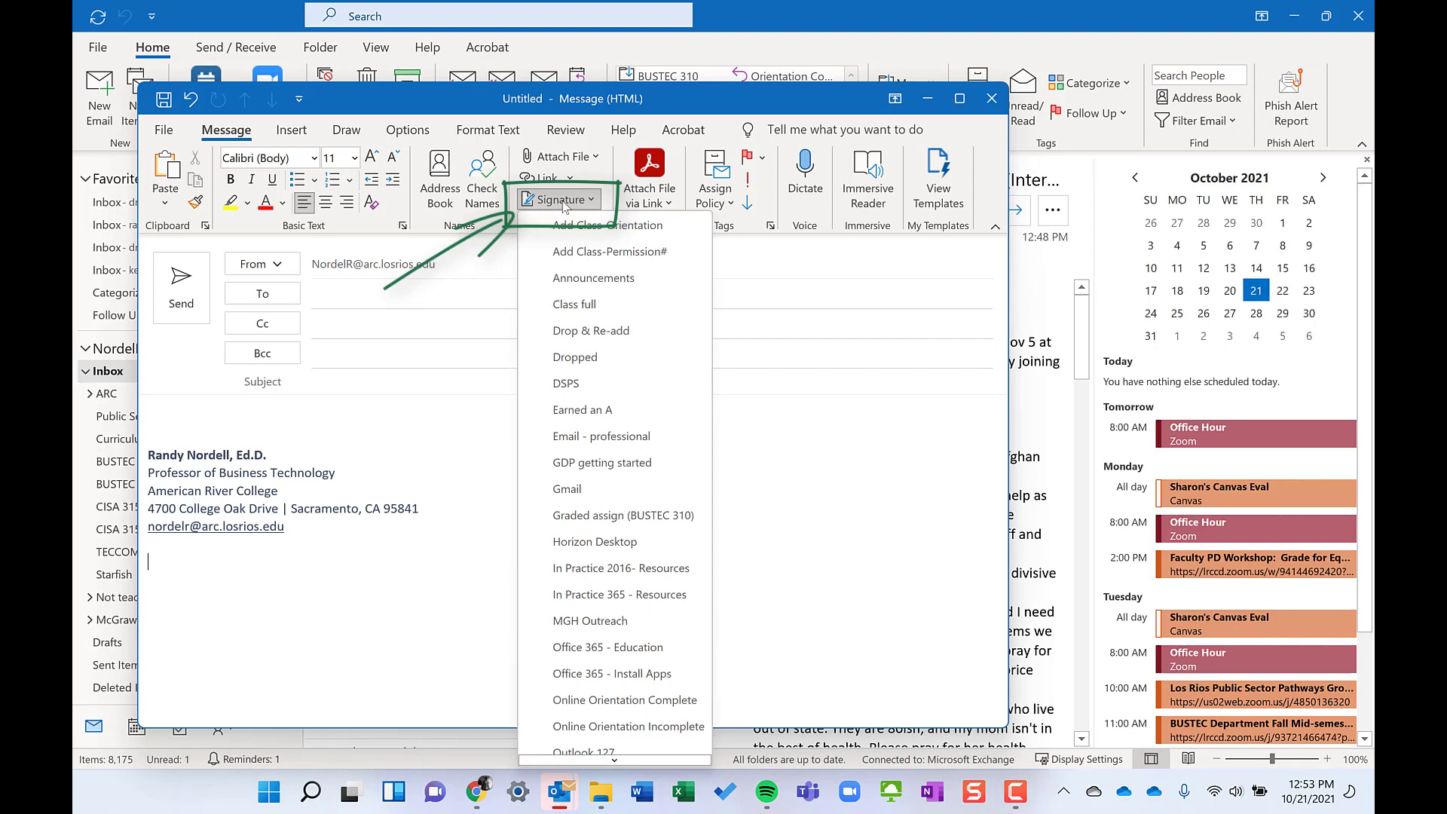
left_click(637, 675)
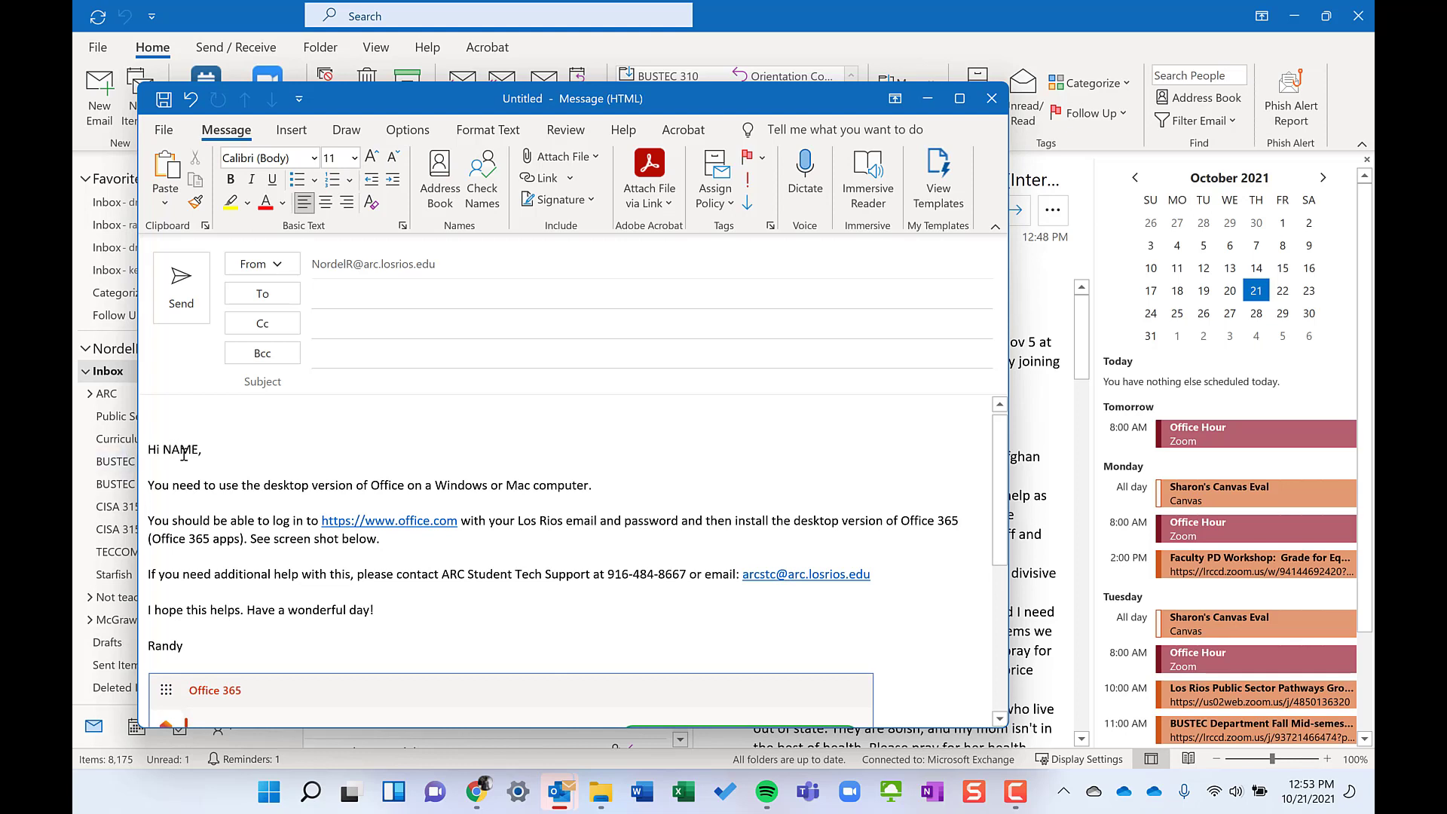
scroll(183, 454, "down", 1)
double_click(178, 416)
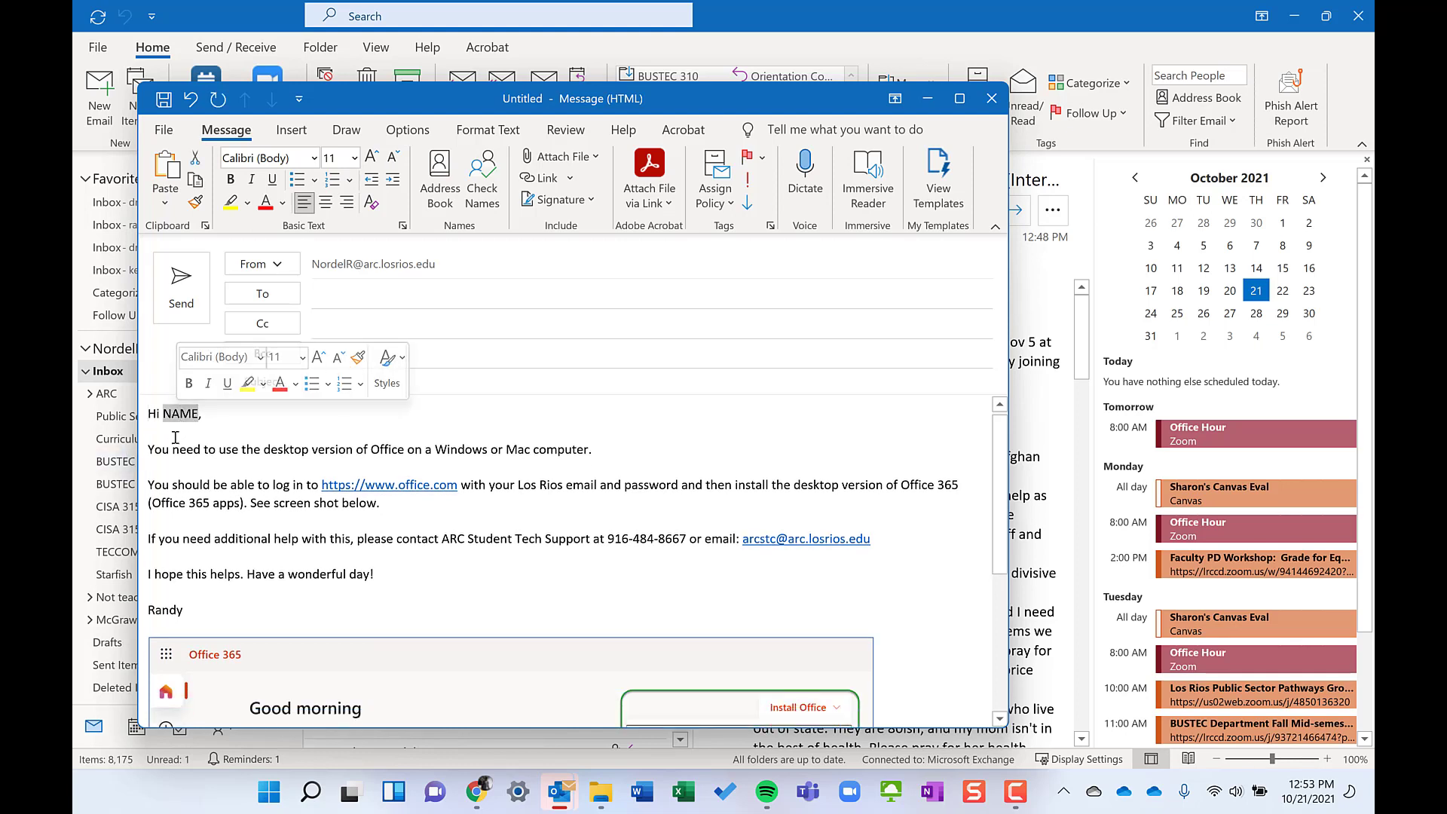
type("Dean")
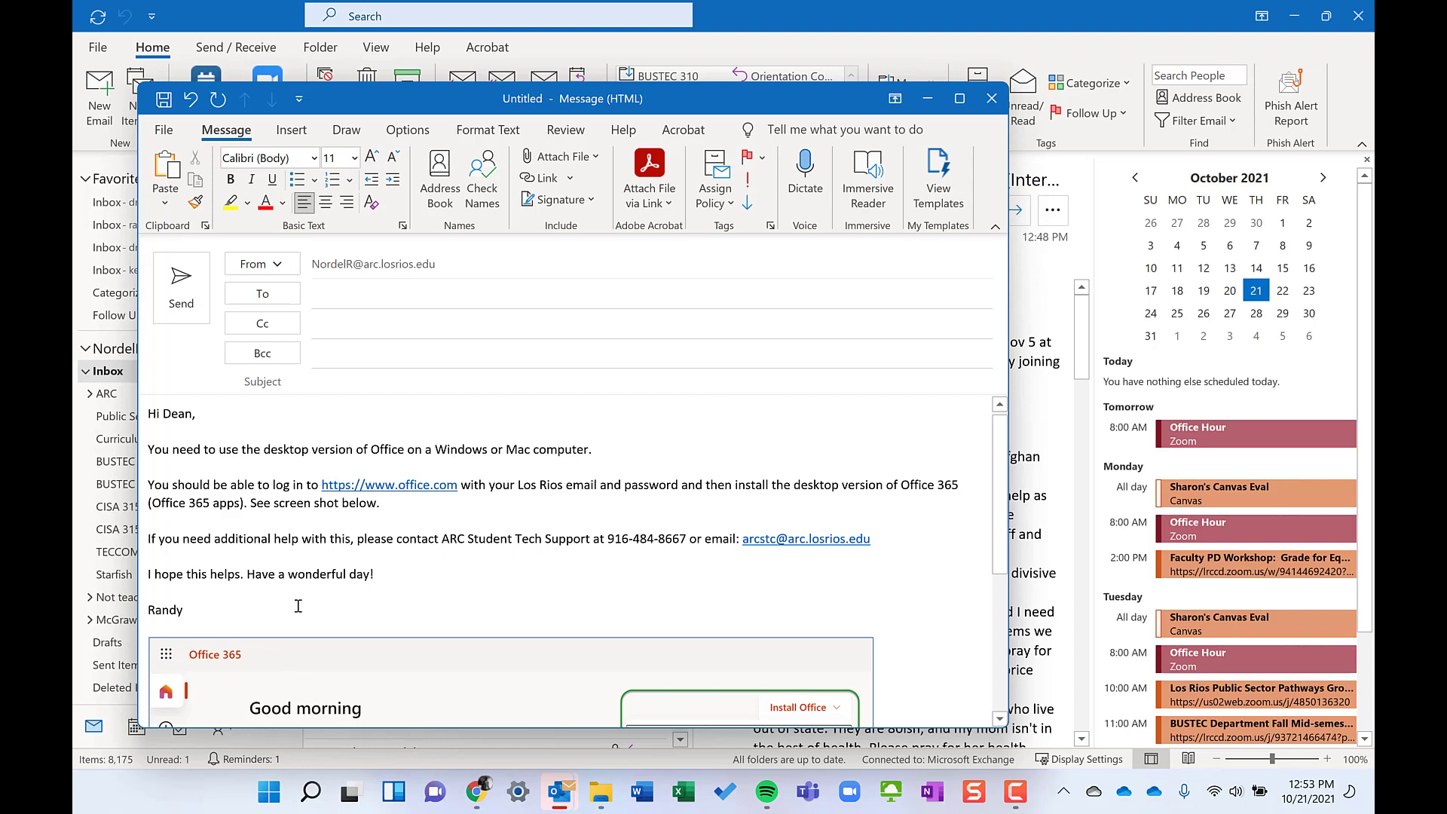
Step: Browse the saved signatures list, close it, then reopen it scrolled down to Signatures... at the bottom
left_click(560, 199)
scroll(605, 364, "down", 4)
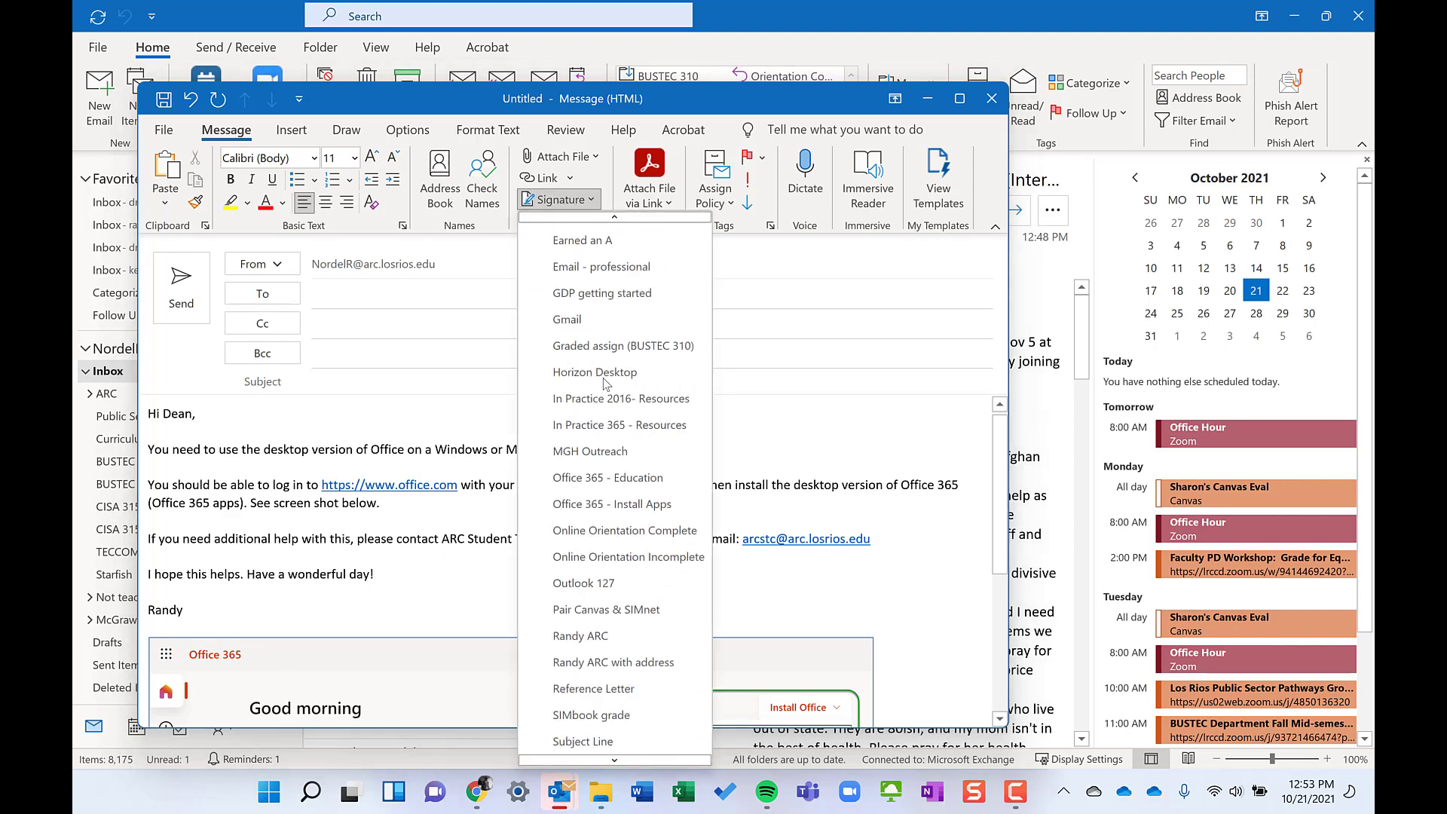
scroll(607, 385, "up", 4)
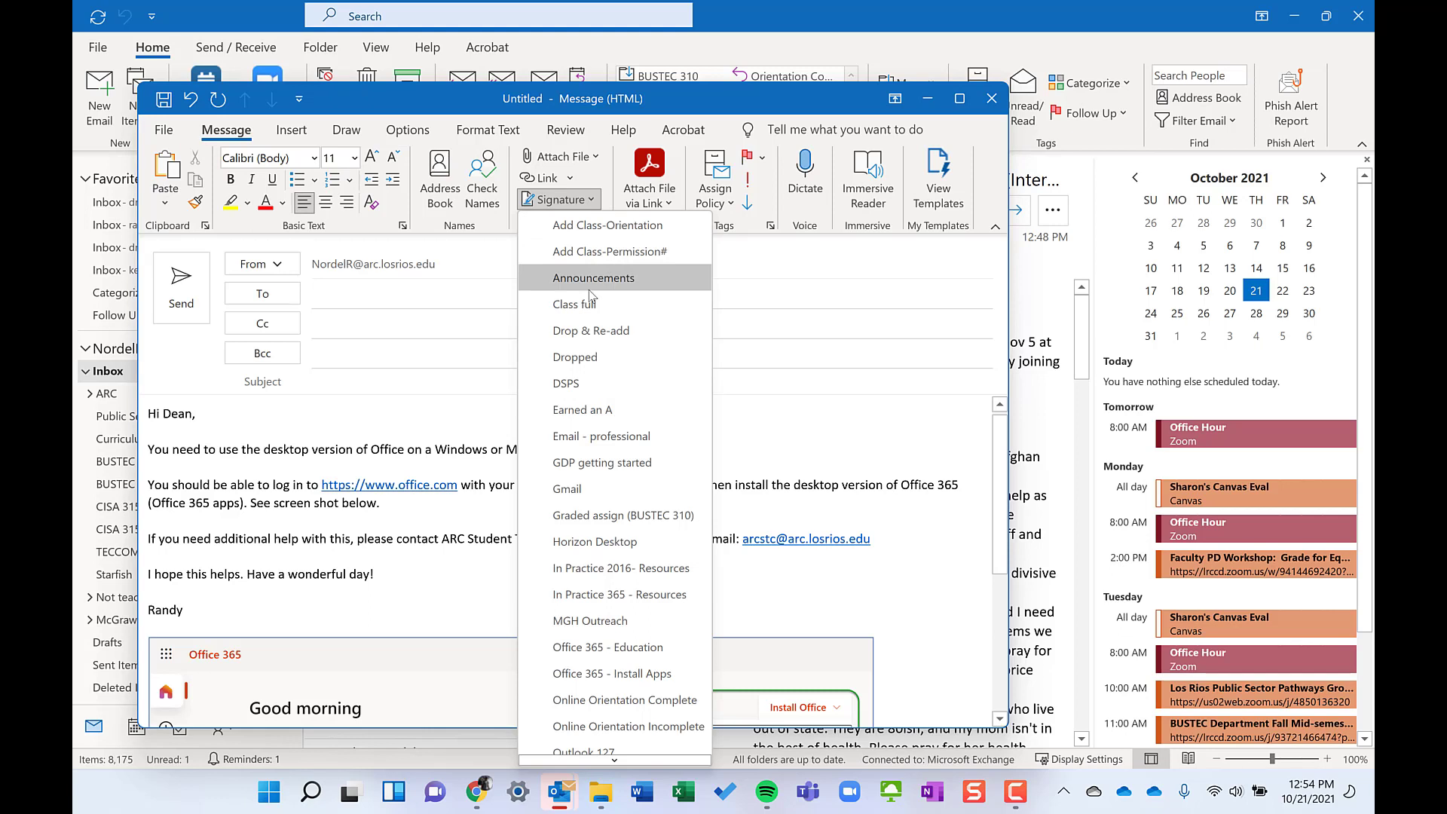
left_click(424, 553)
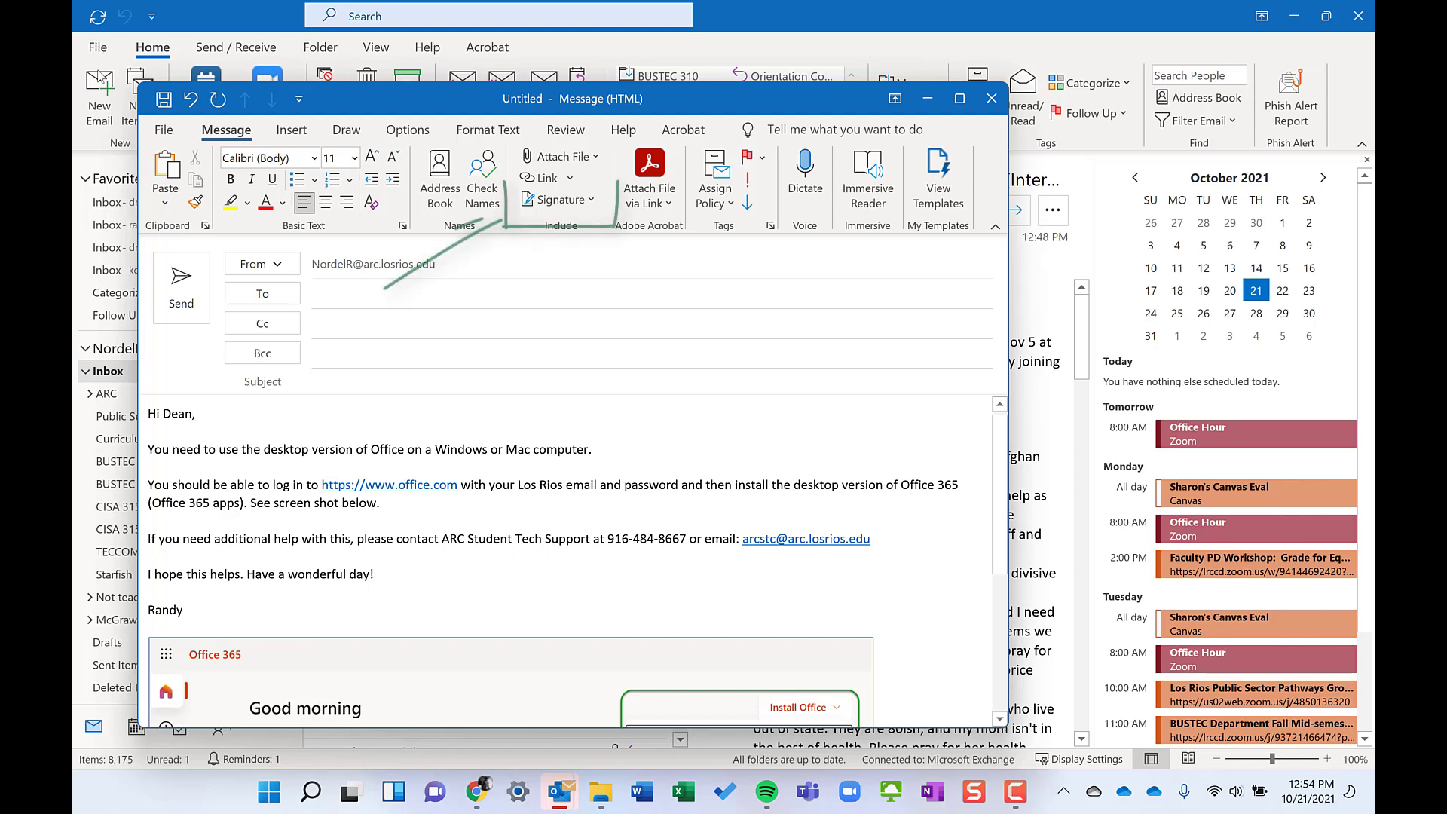
left_click(574, 200)
scroll(597, 527, "down", 5)
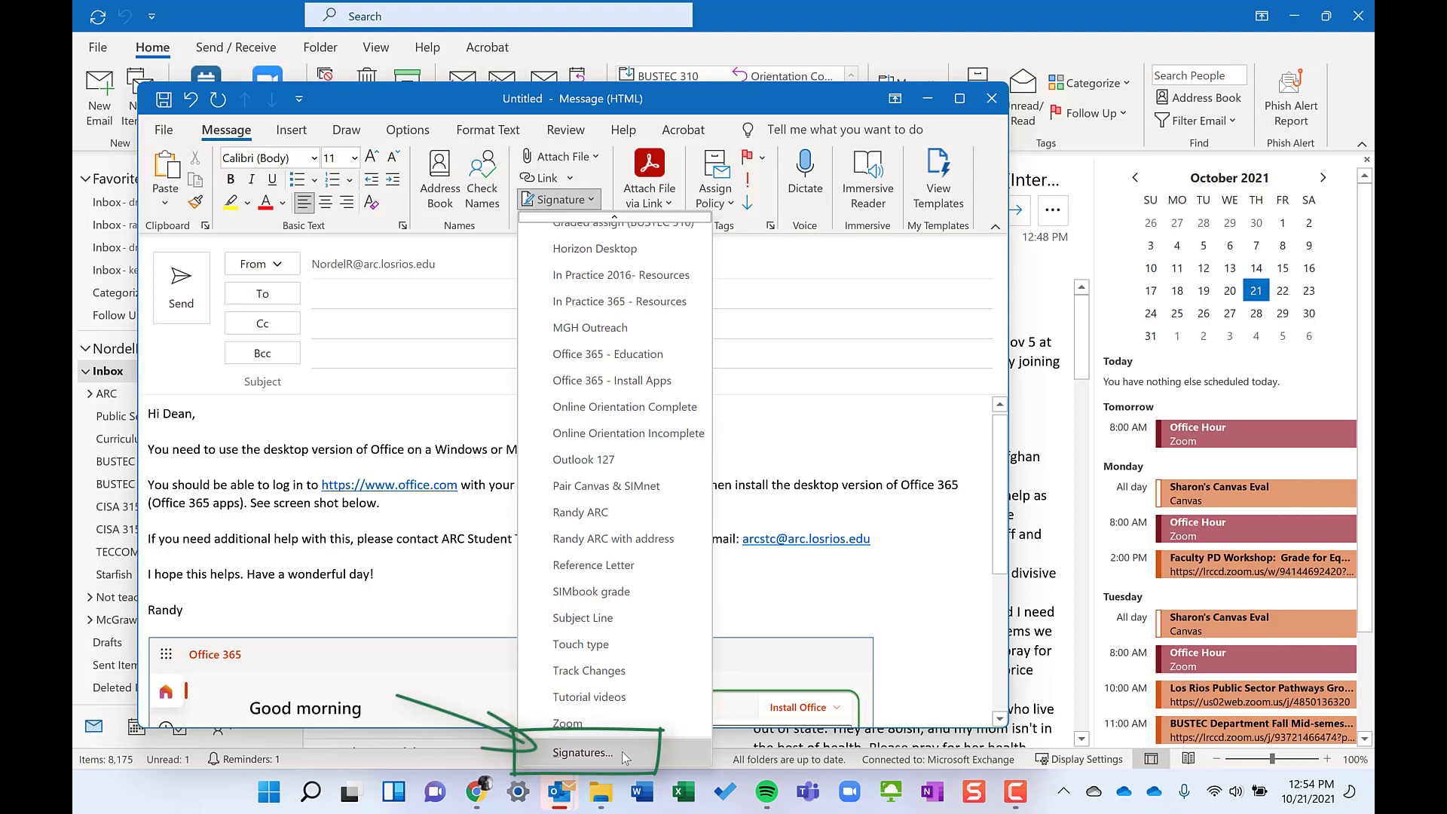
Step: Add a new signature named 'Announcements' and place the caret in its empty editor
left_click(620, 752)
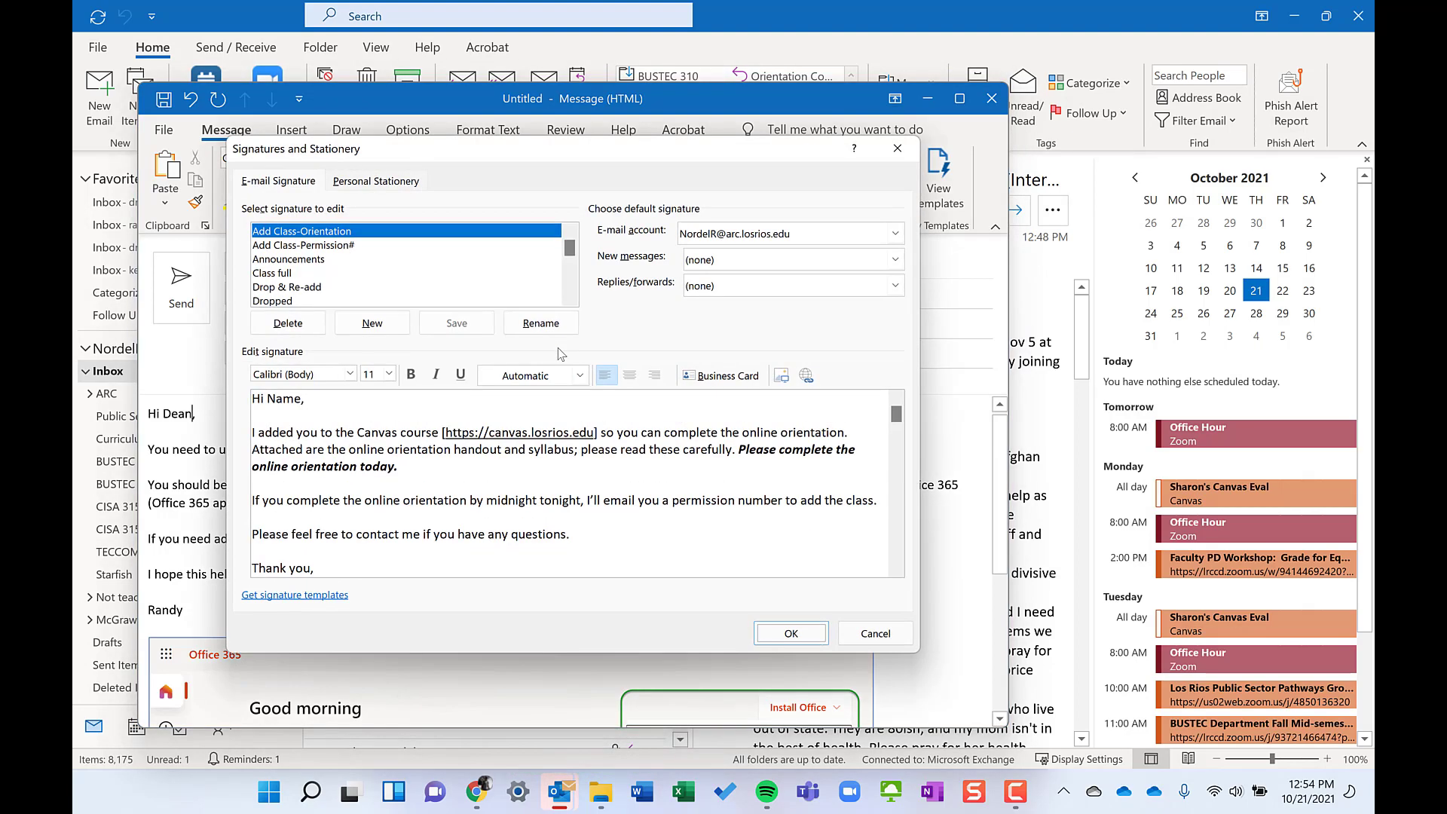
left_click(393, 329)
type("An")
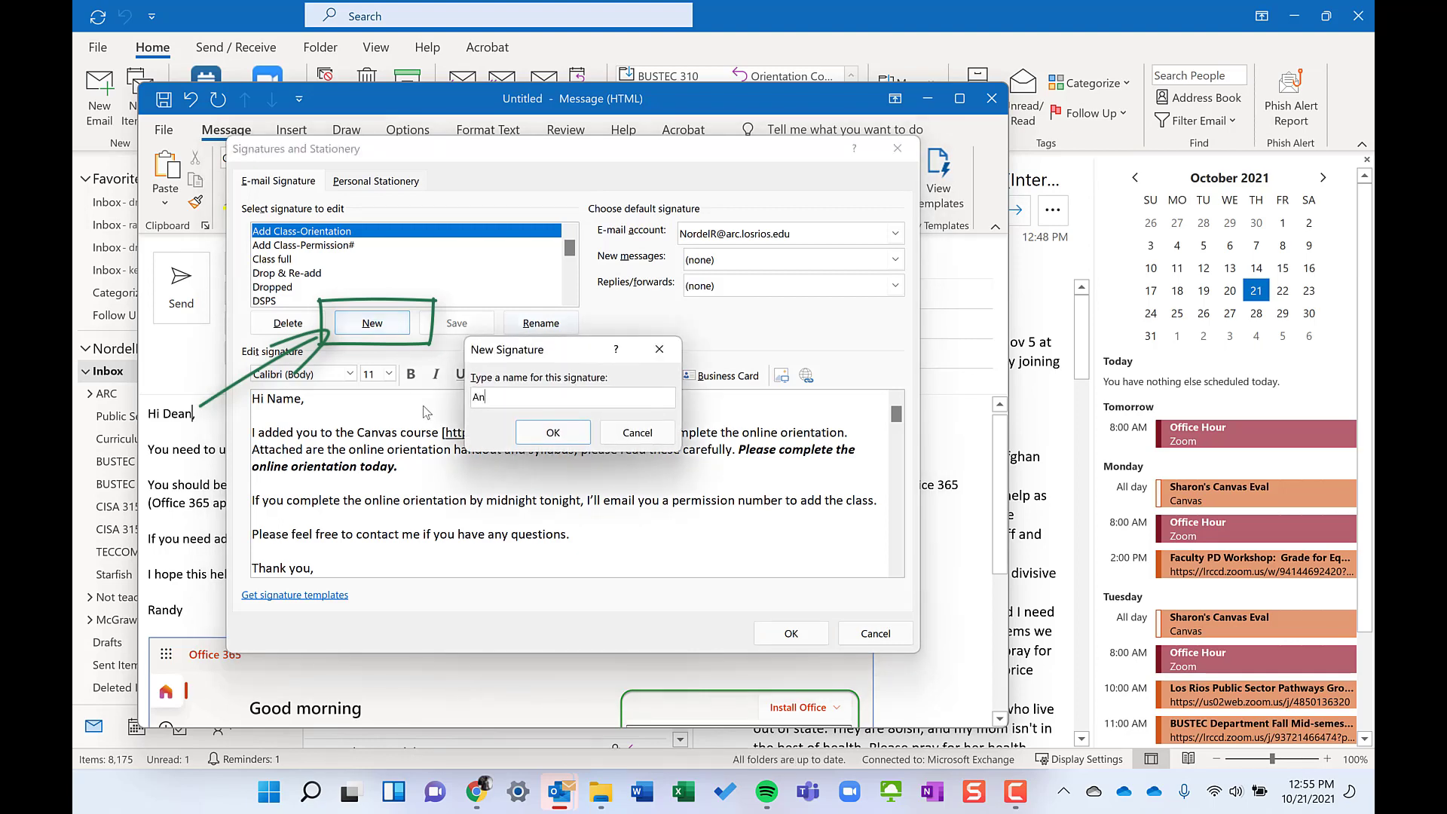
type("nouncements")
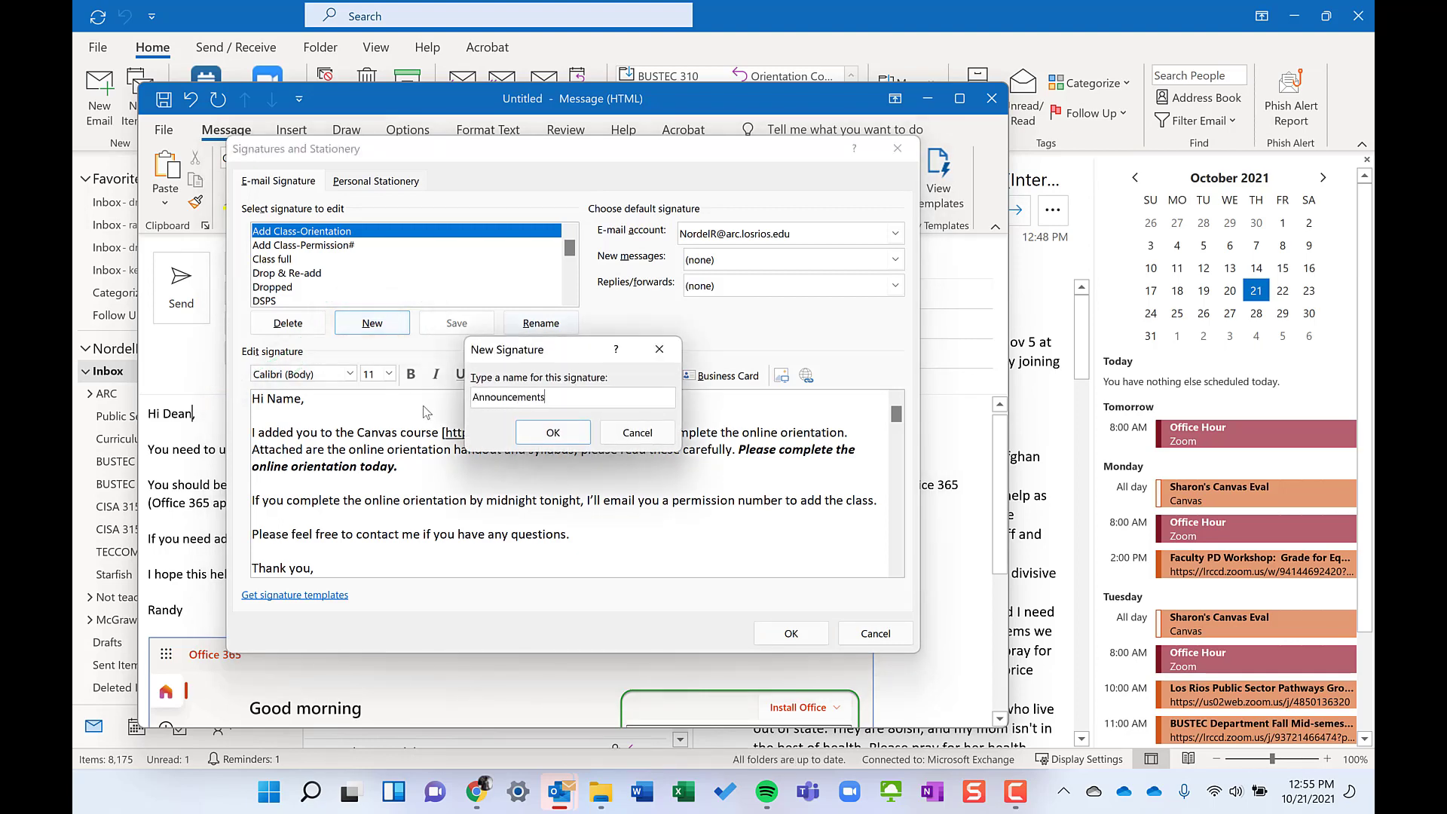
left_click(571, 440)
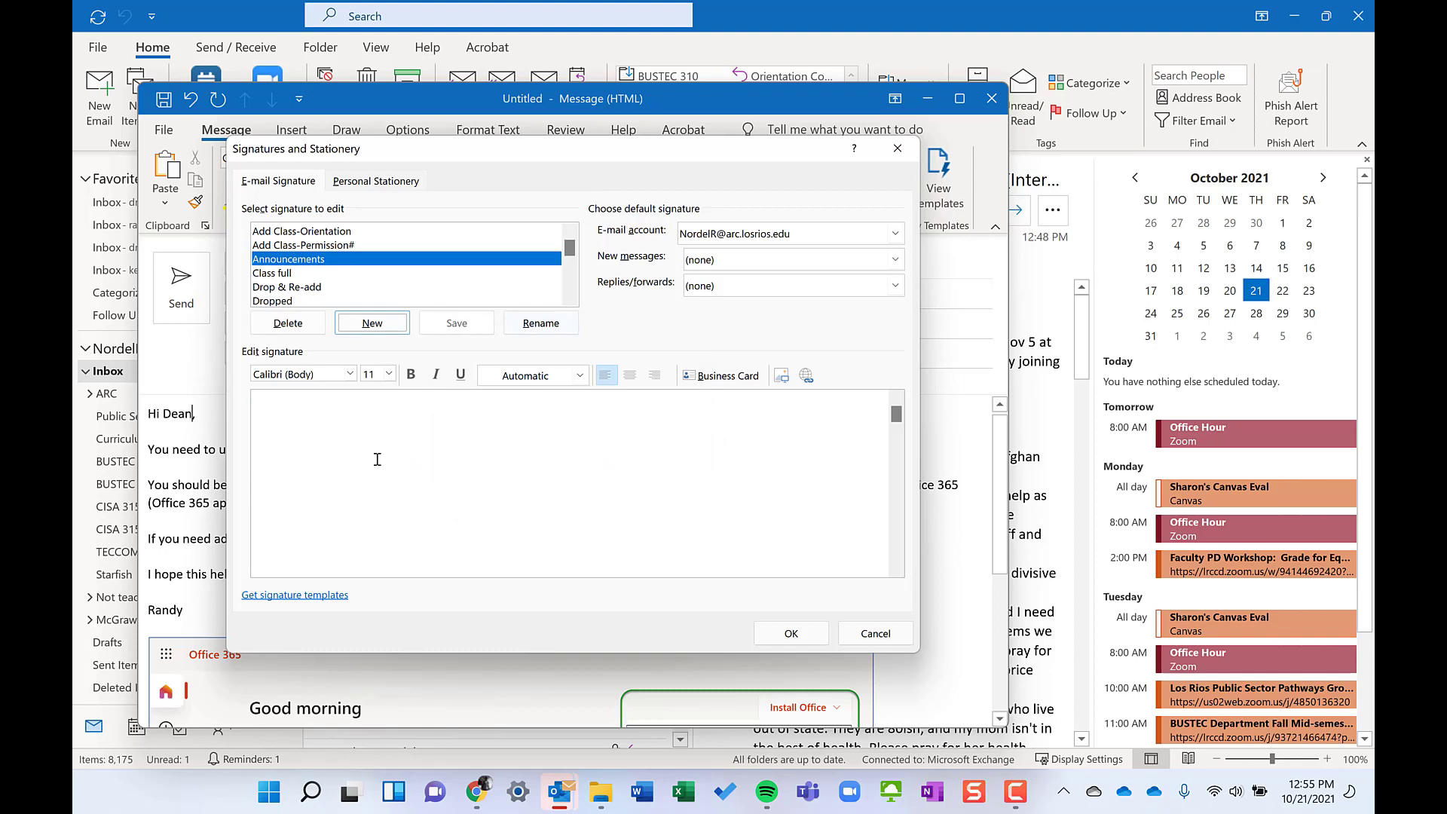
left_click(374, 417)
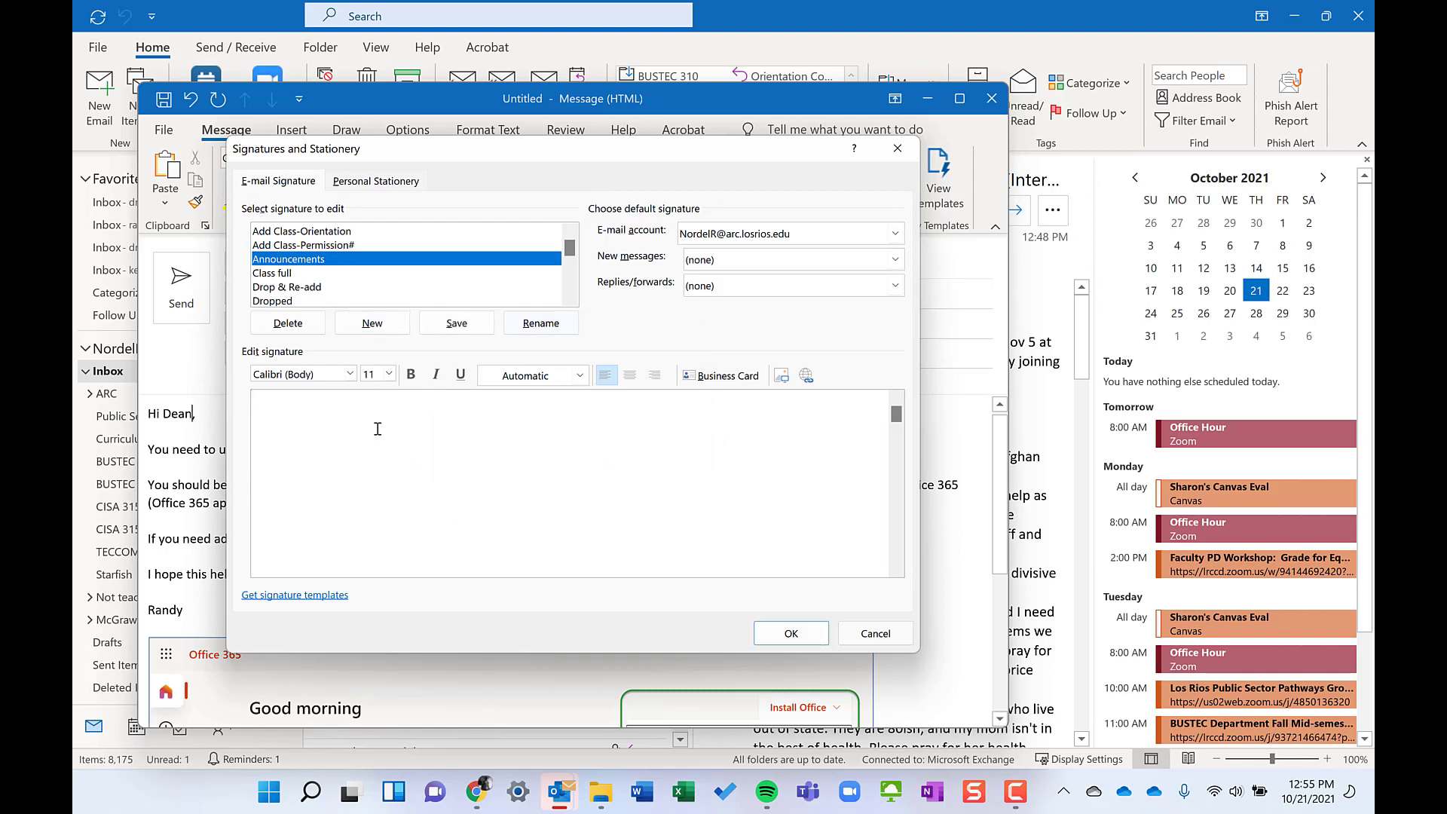
Step: Paste the canned reply into Announcements, change the greeting's name to 'Name', and save it
key("ctrl+v")
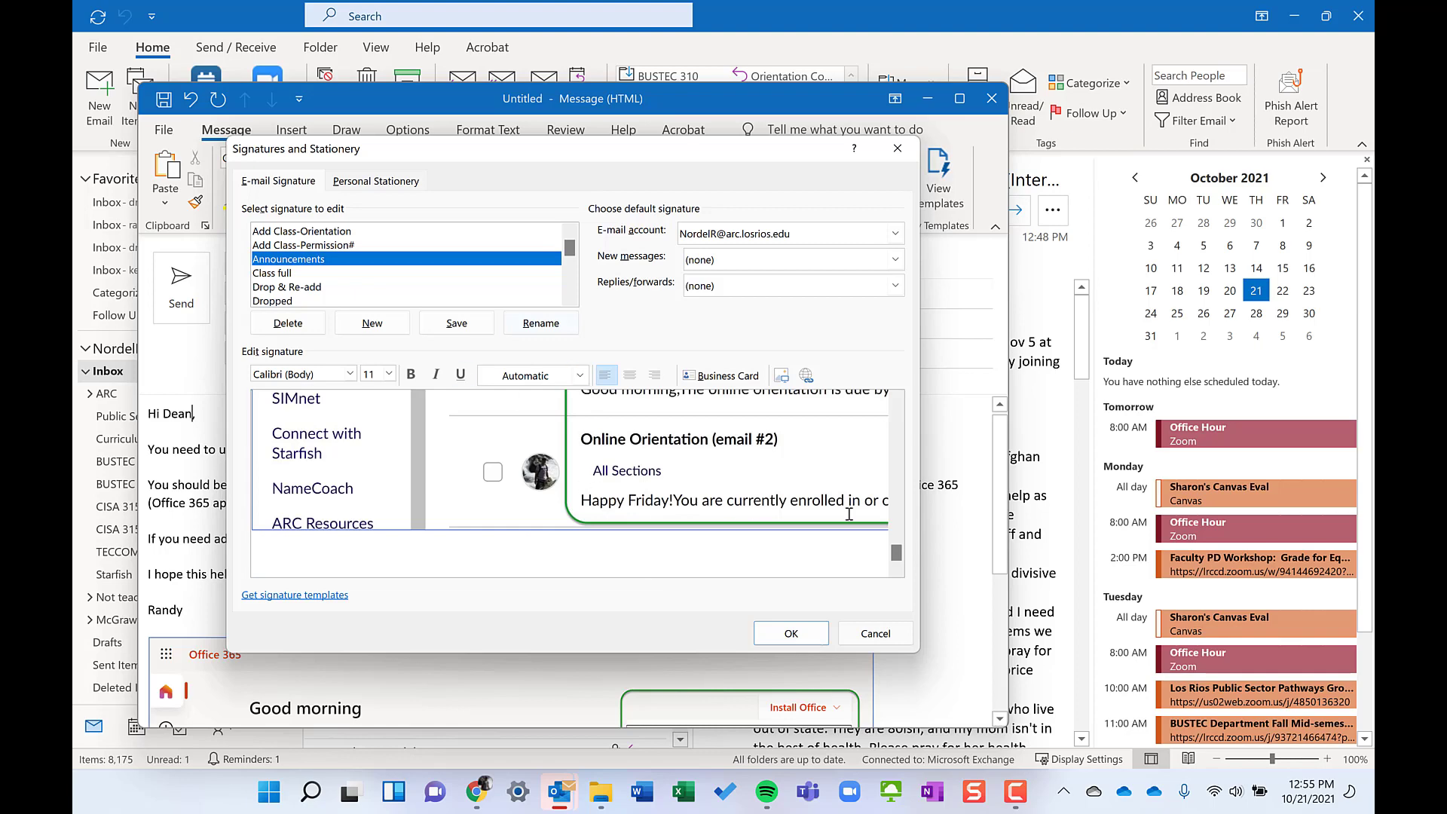
left_click(896, 553)
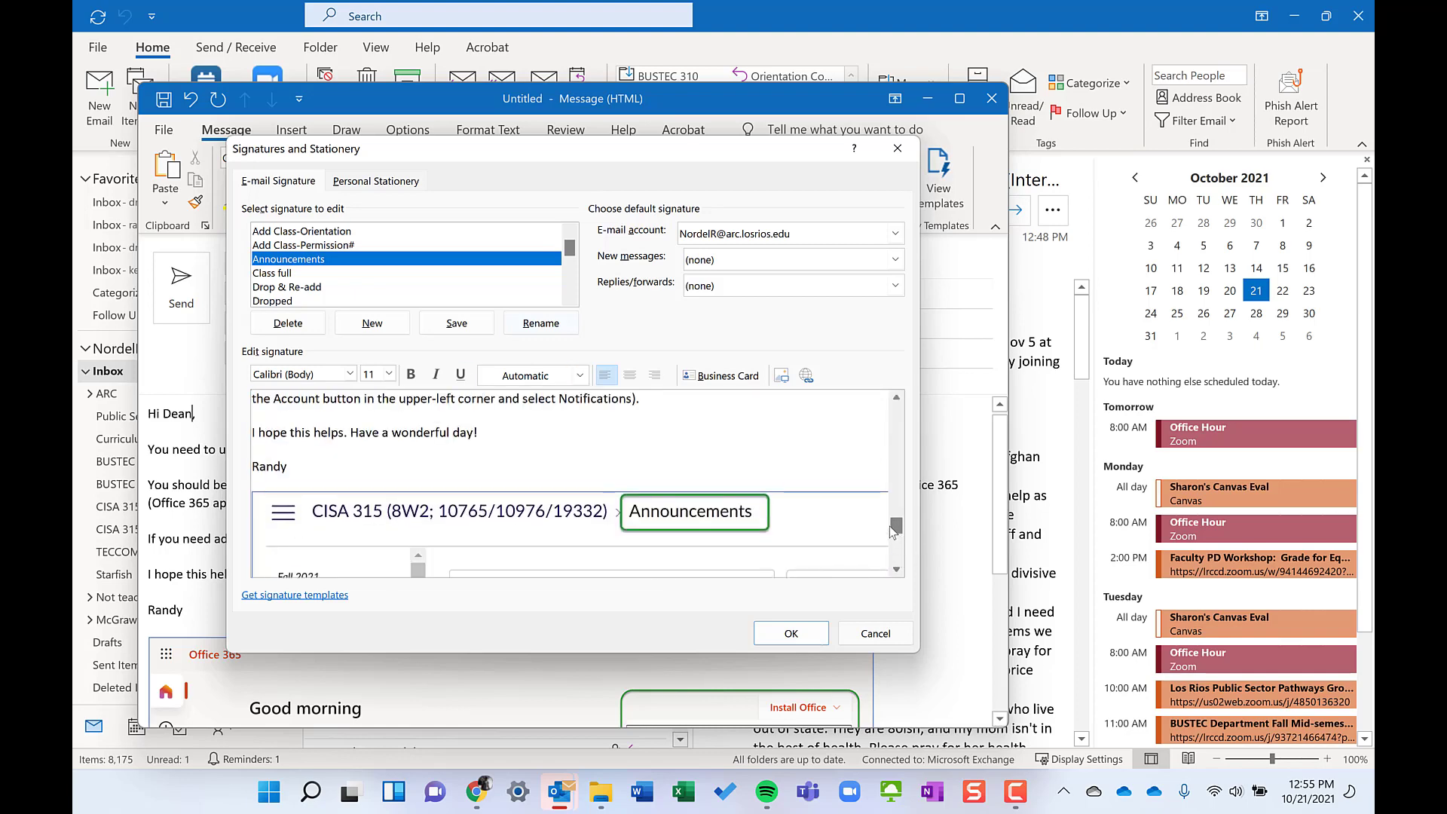
mouse_move(893, 532)
left_mouse_down()
mouse_move(893, 557)
mouse_move(886, 408)
left_mouse_up()
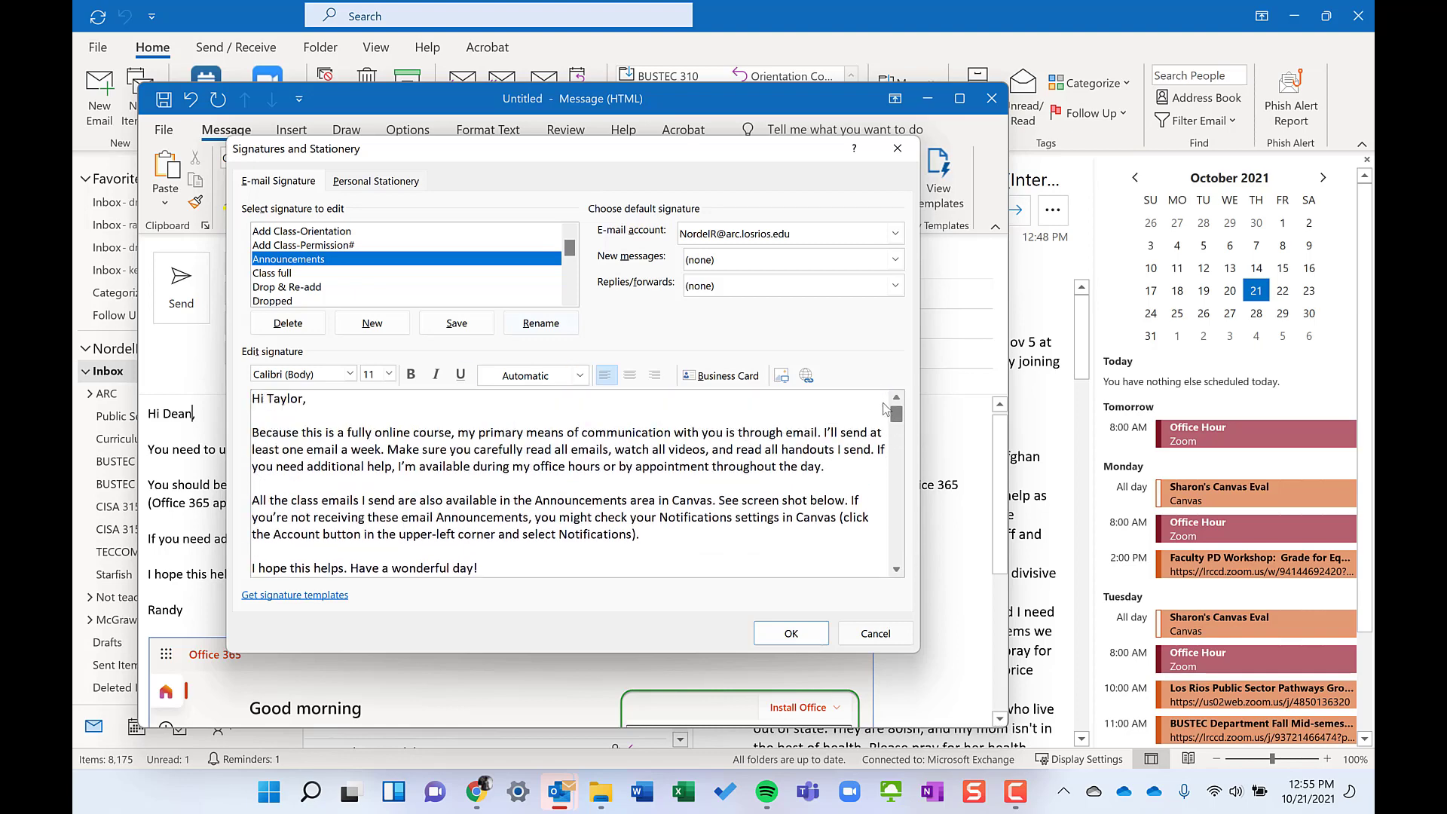
double_click(282, 400)
type("Name")
left_click(462, 324)
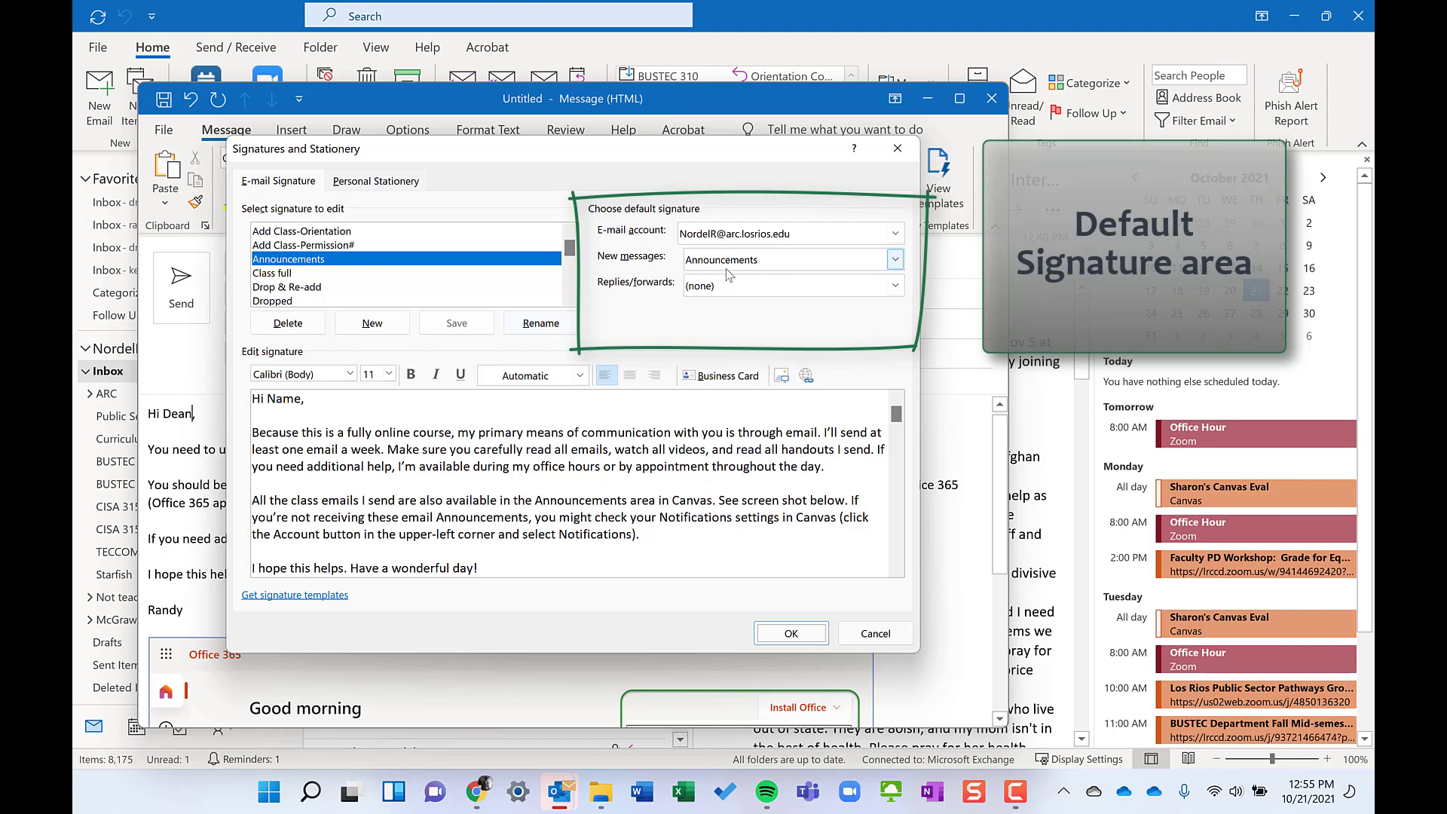
Step: Set the new-messages default signature to (none)
left_click(799, 261)
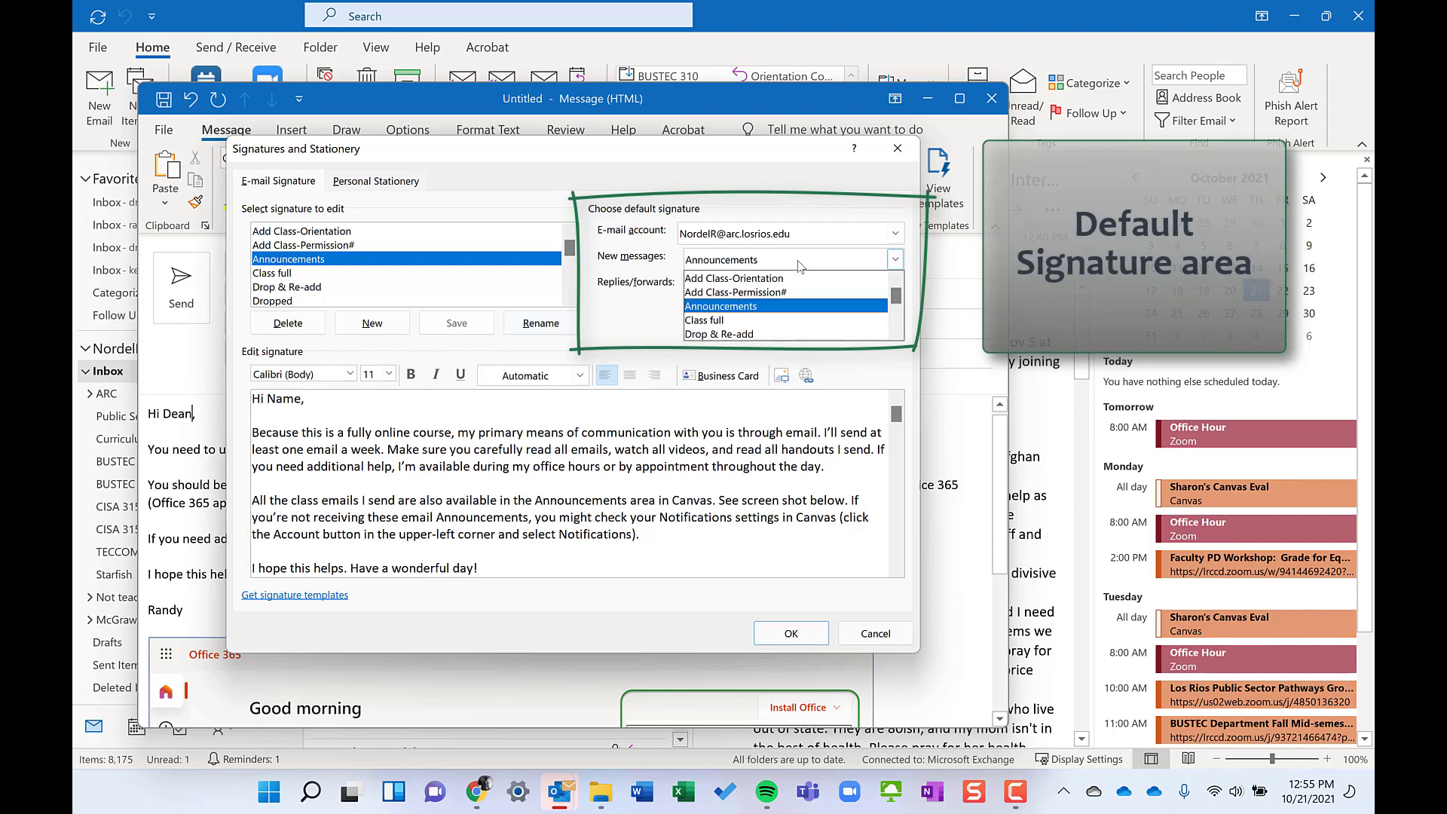
scroll(786, 301, "up", 2)
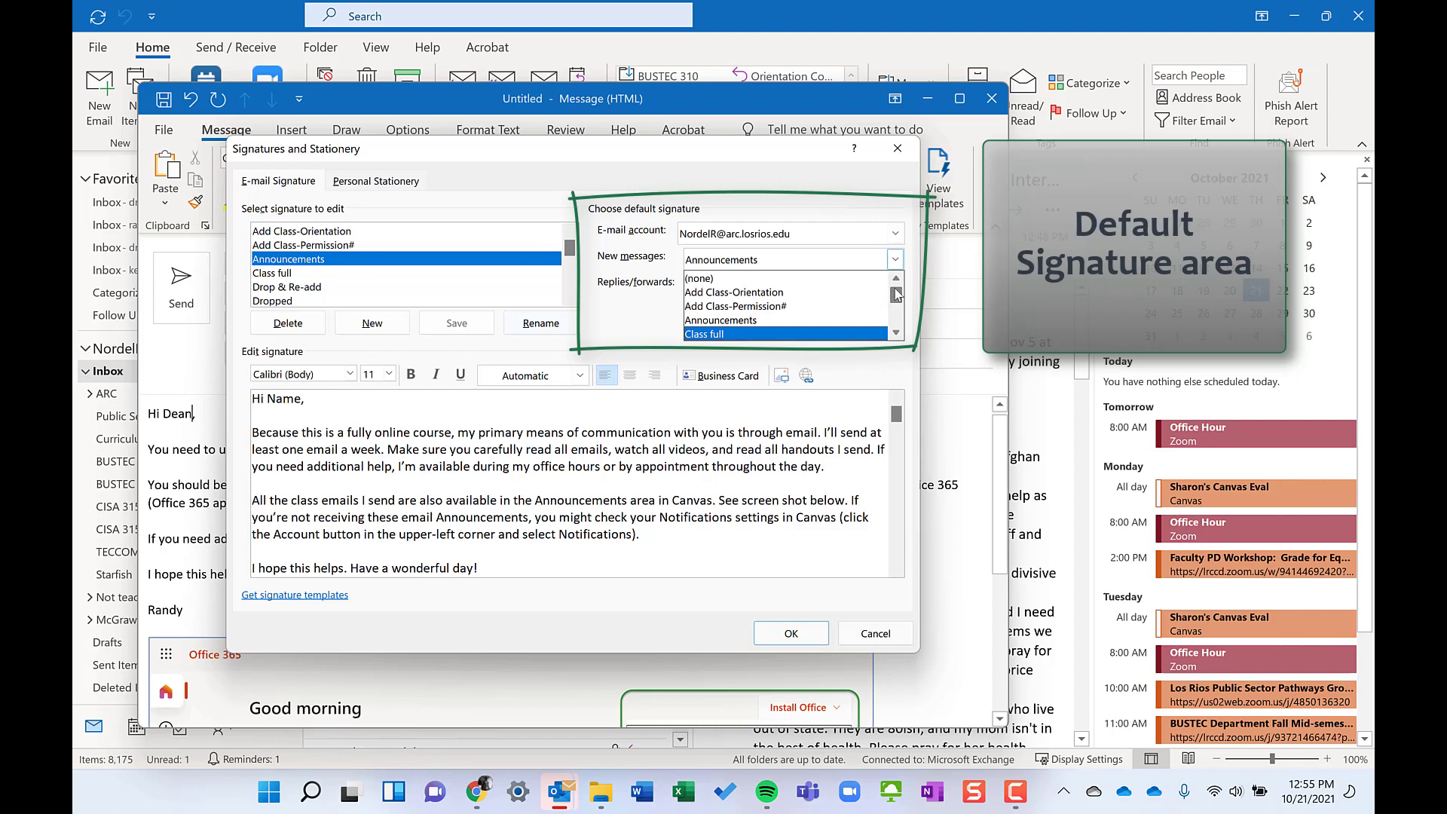
left_click(716, 279)
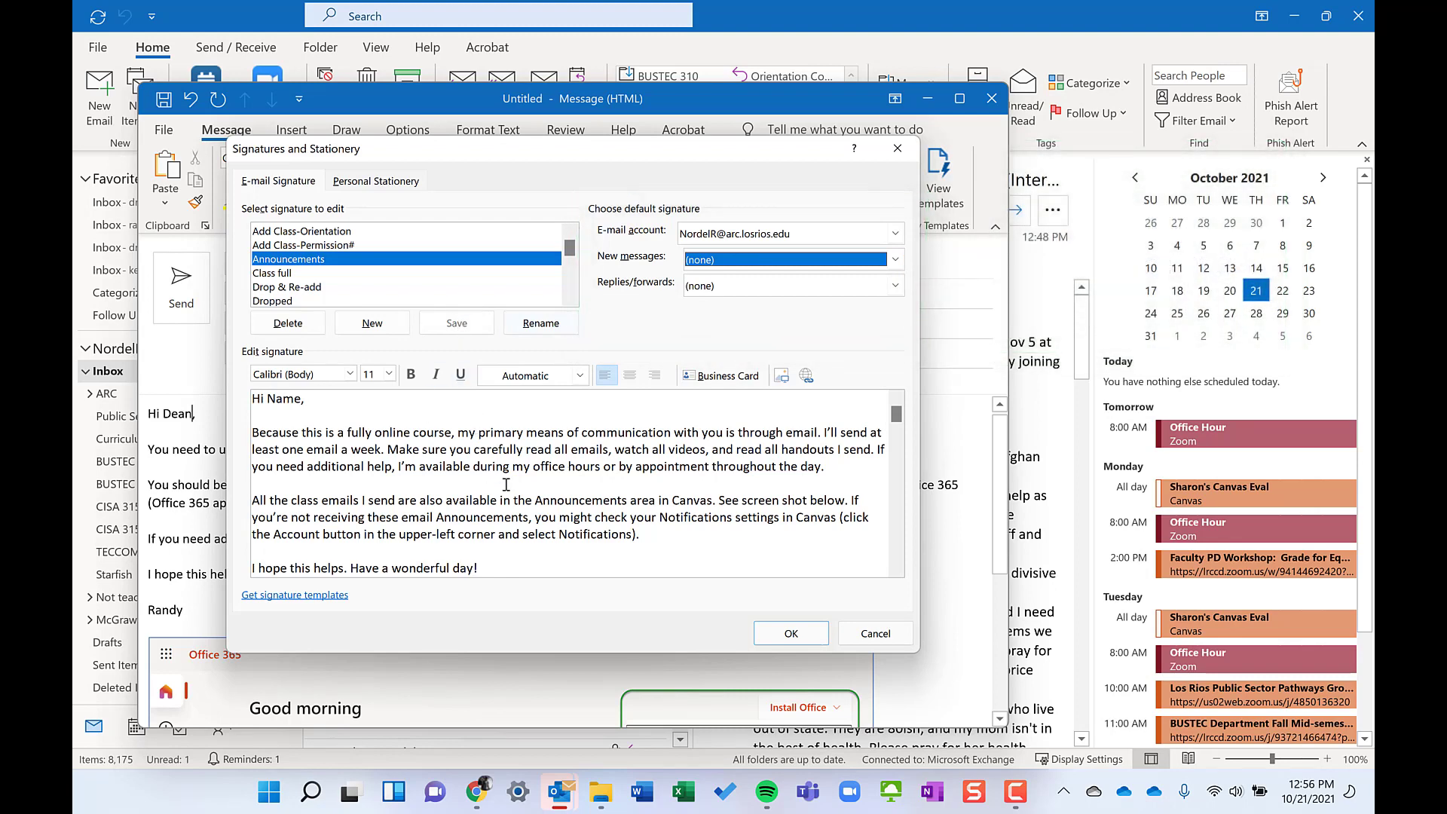
Step: Close the signature settings and insert the Announcements signature into the message
left_click(804, 636)
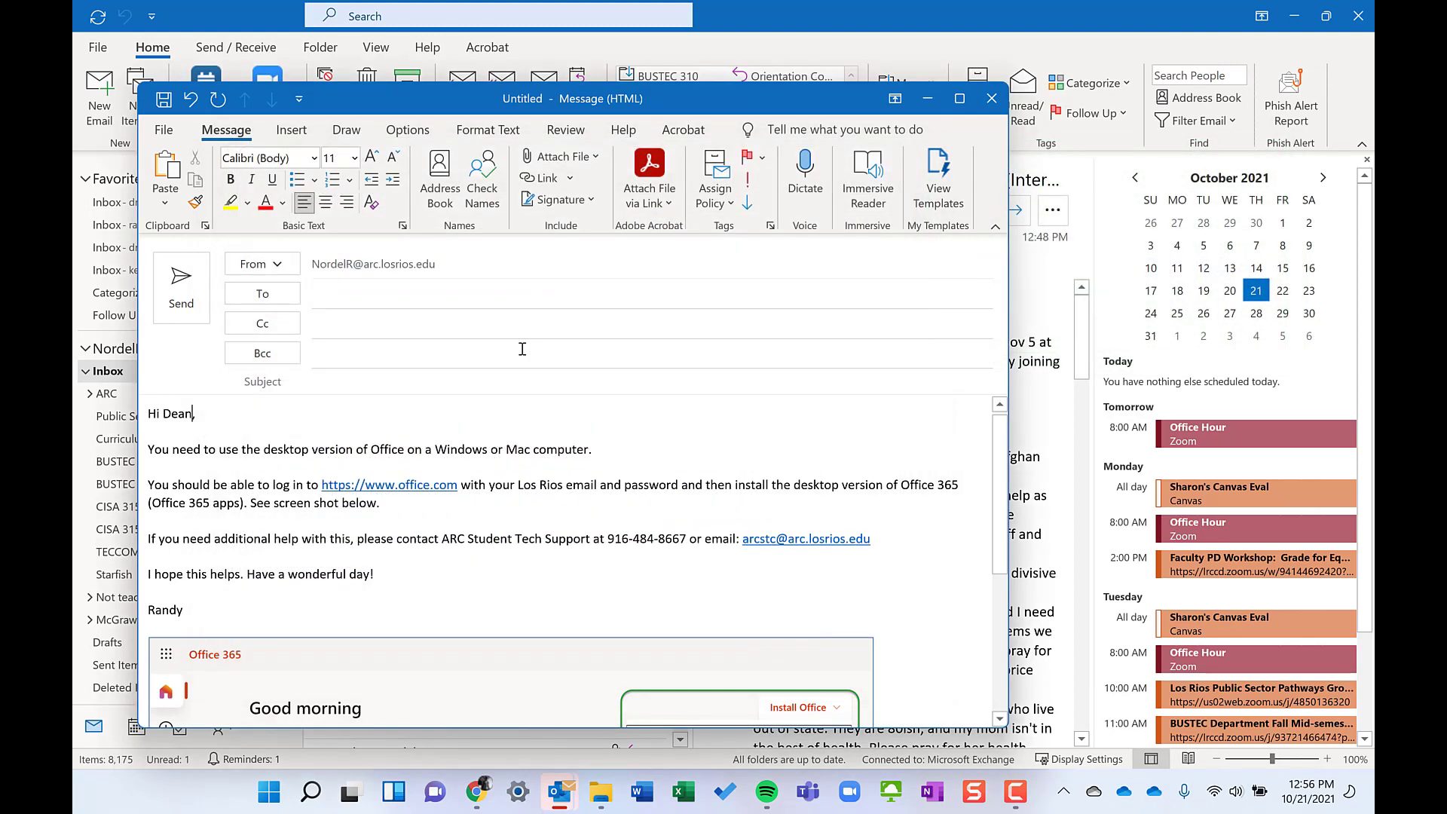
left_click(566, 201)
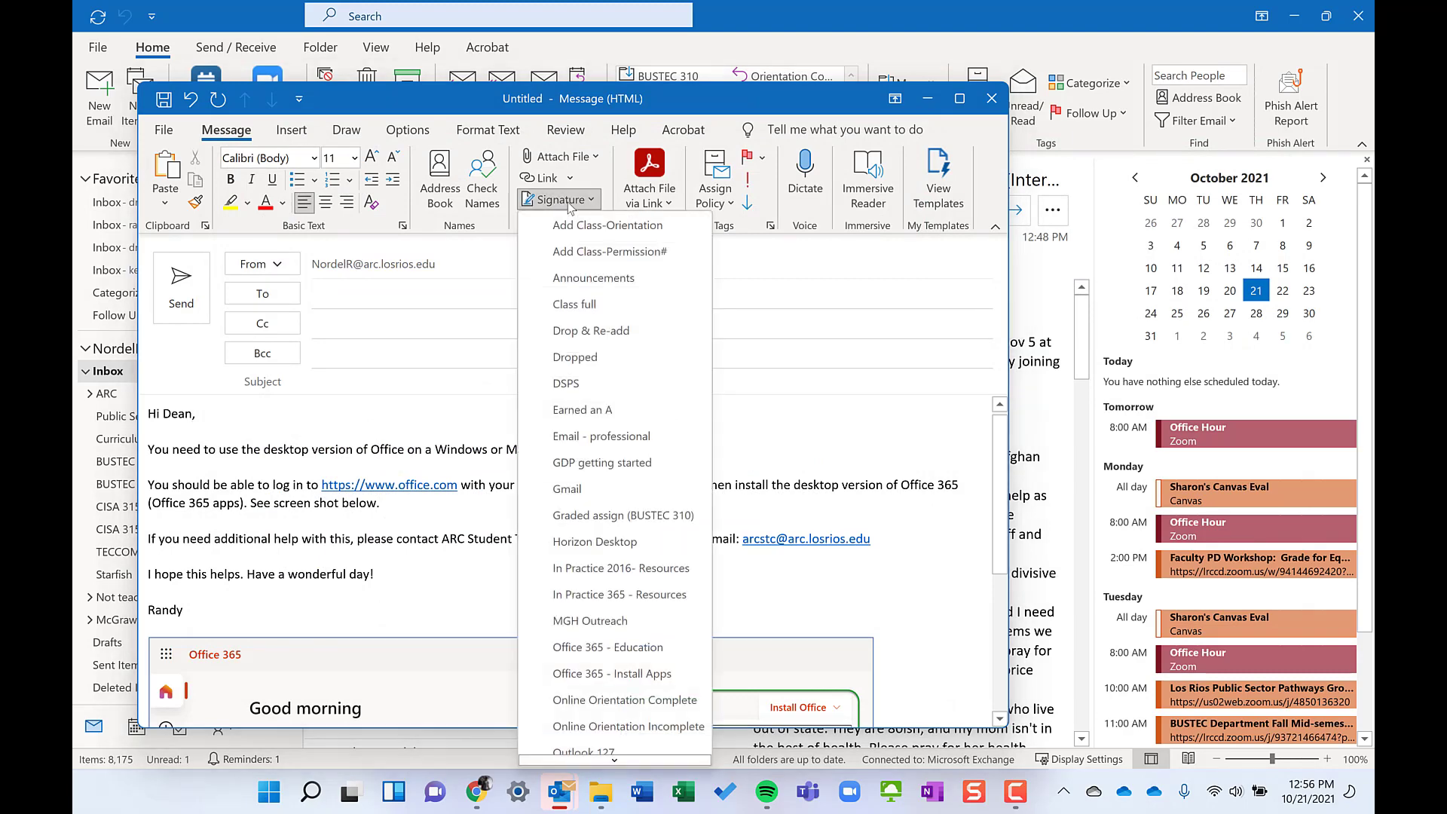
left_click(605, 279)
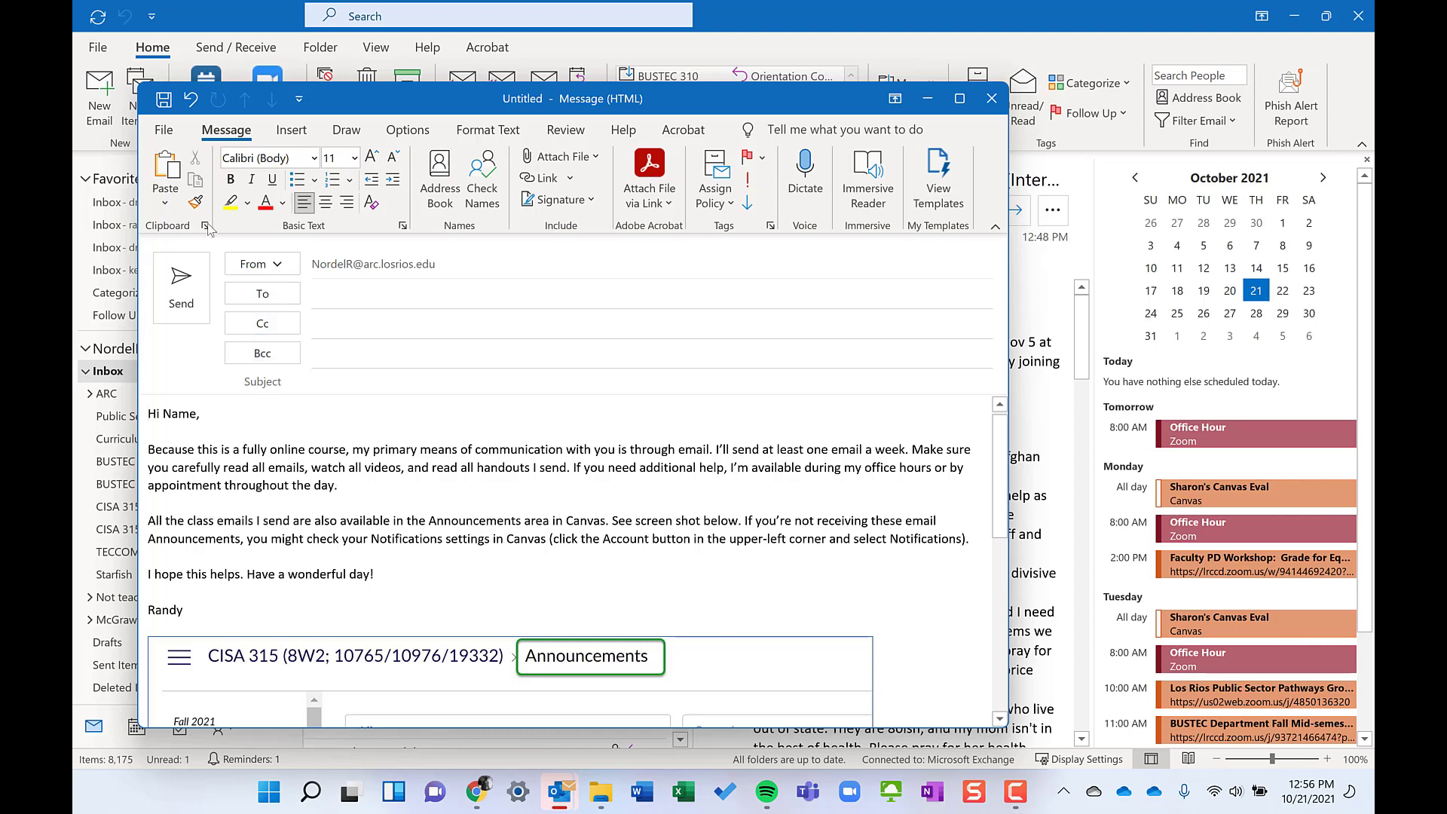
Step: Minimize the draft and open the signature files folder via File > Options > Mail
left_click(927, 99)
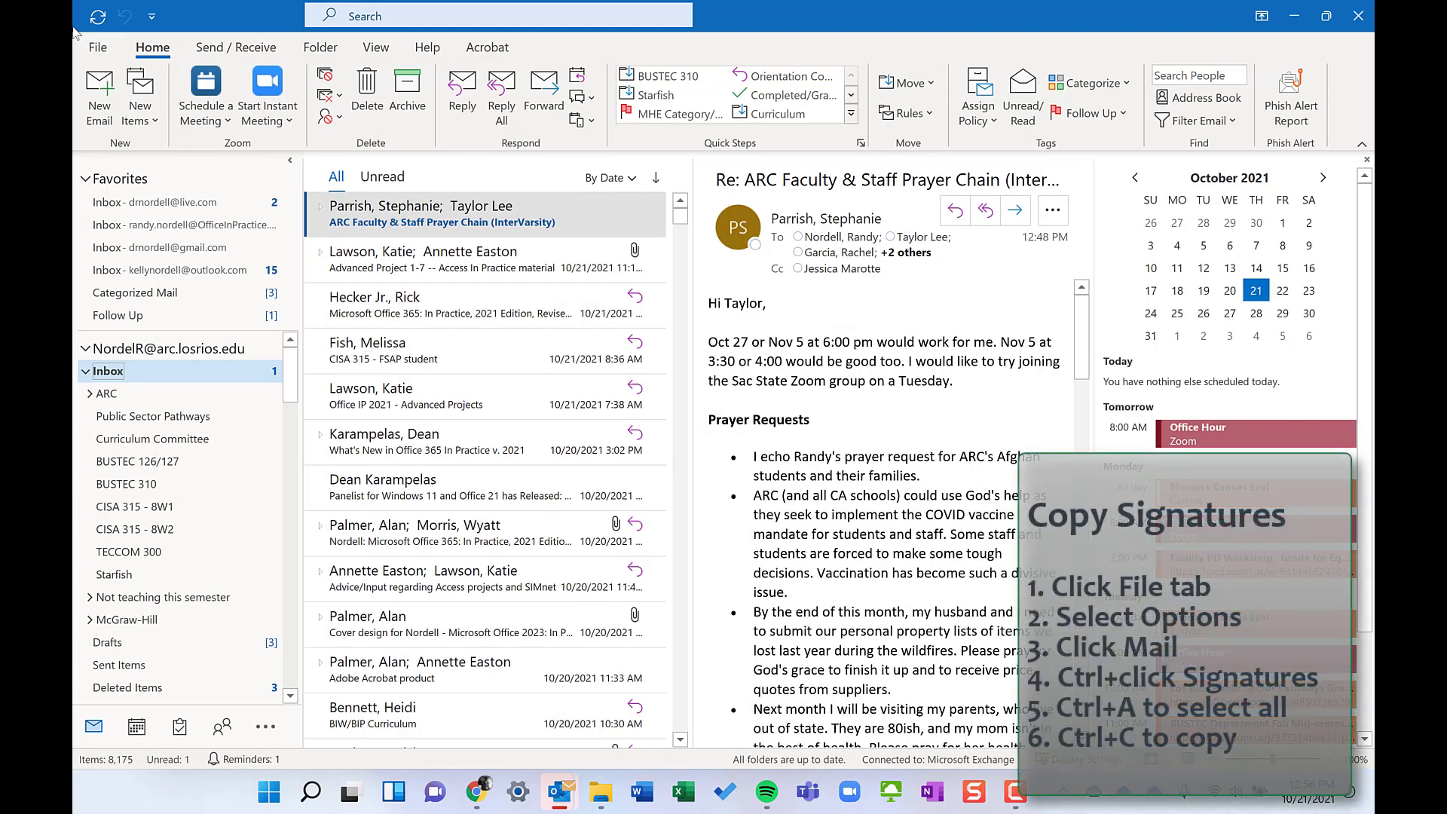
left_click(98, 49)
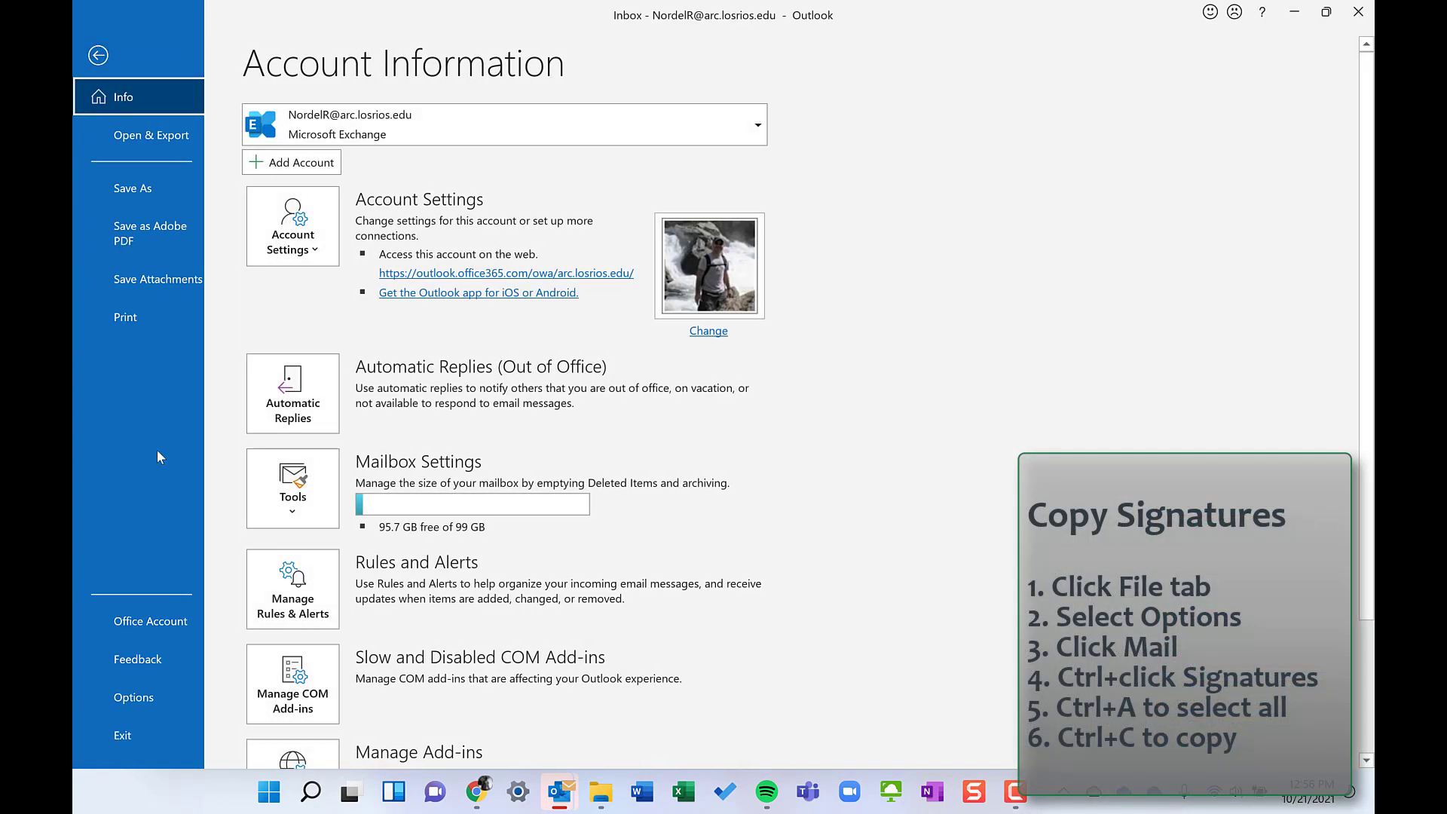
left_click(134, 697)
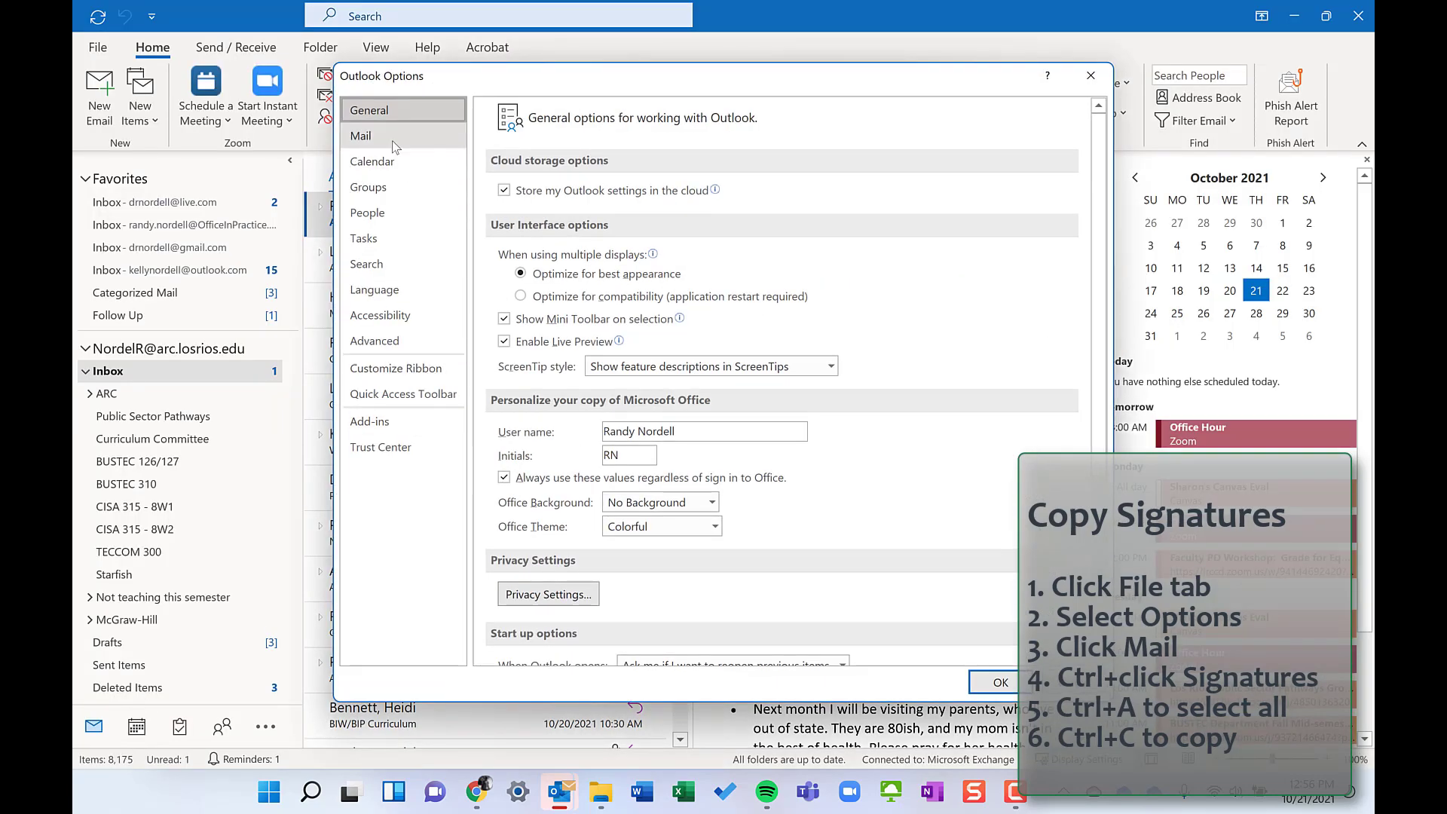
left_click(392, 143)
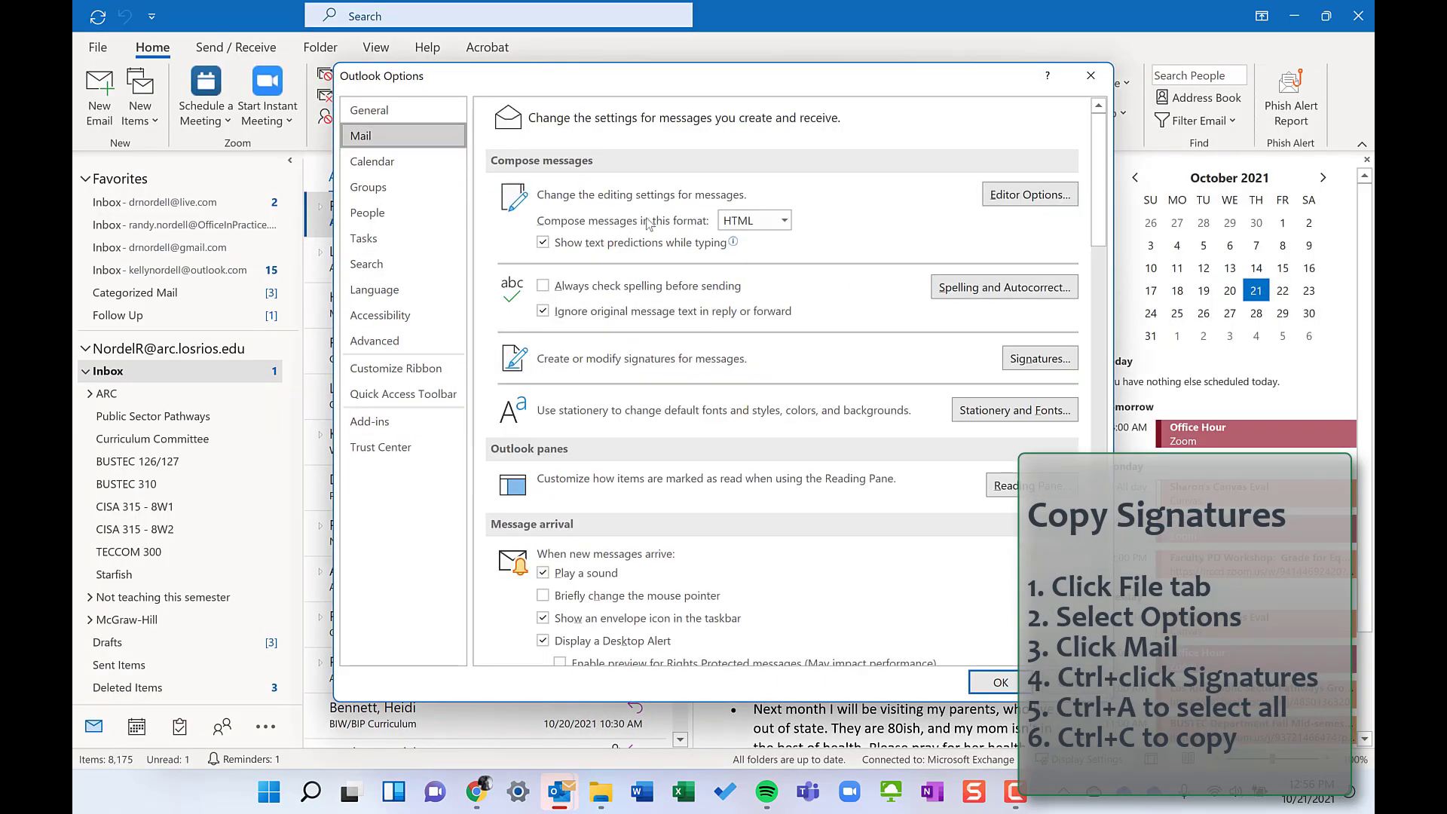
left_click(1041, 367, "ctrl")
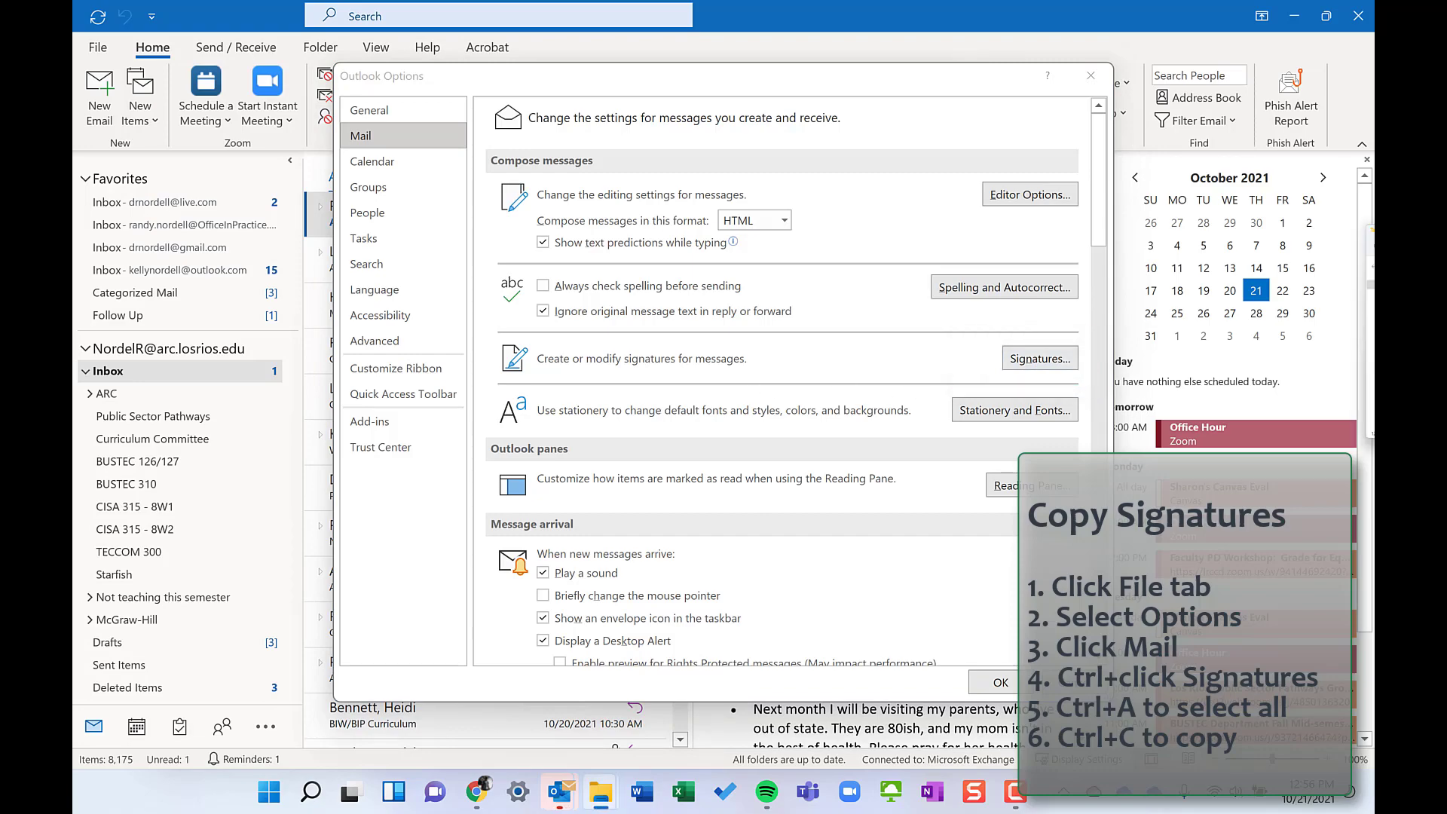
Step: Select all 124 items in the Signatures folder, then minimize the folder window
left_click_drag(753, 198, 669, 153)
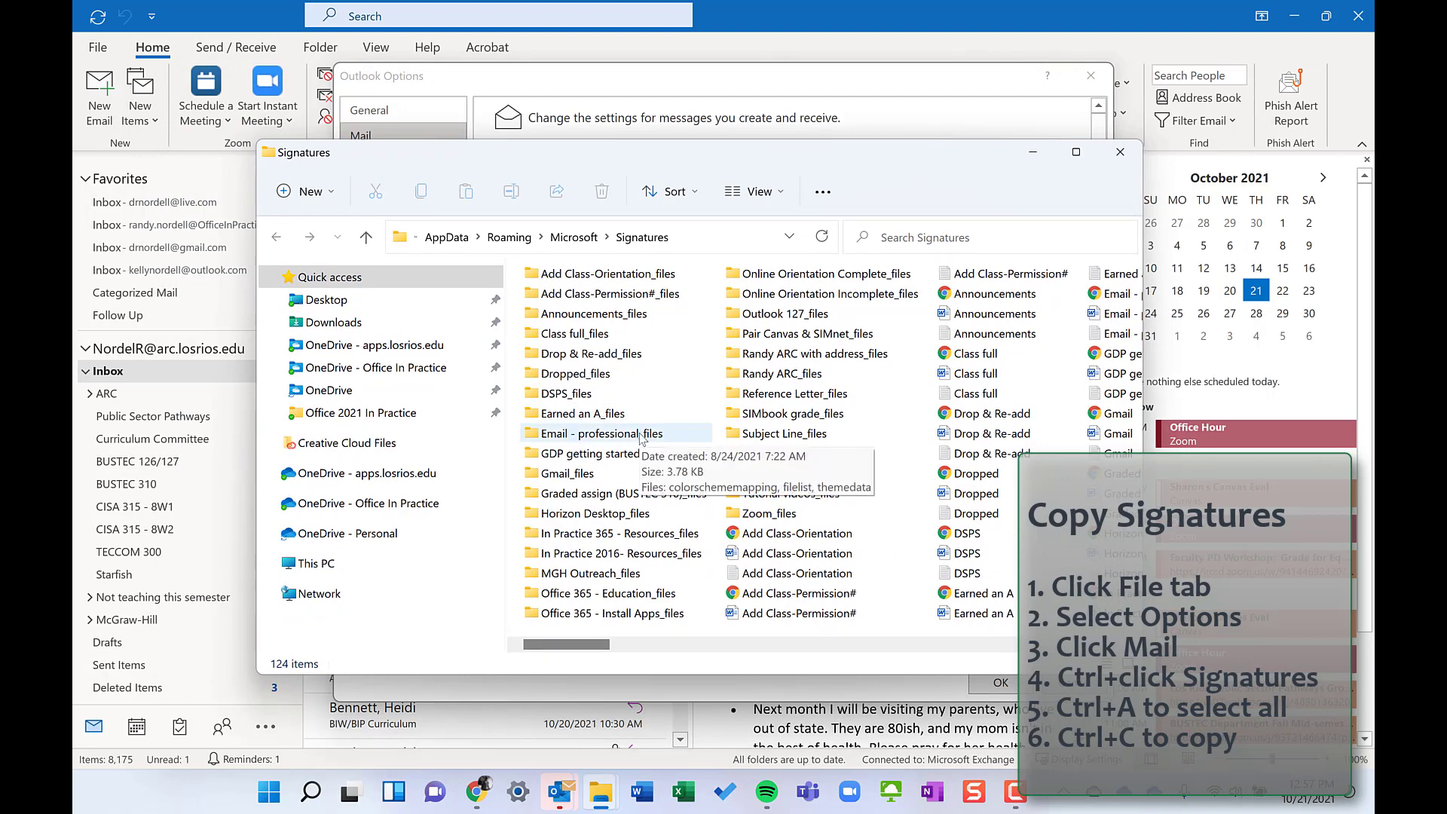
key("ctrl+a")
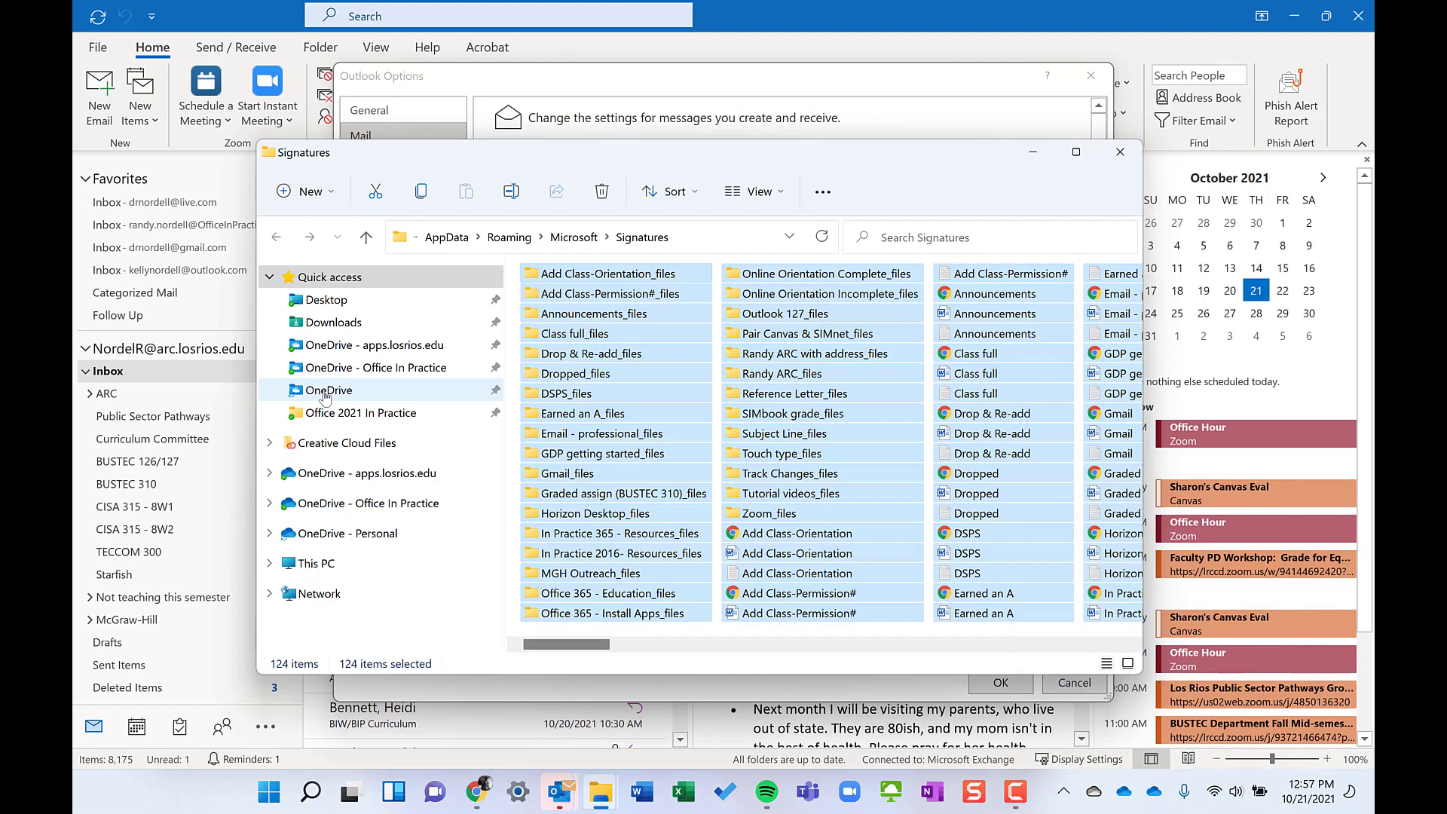
left_click(1034, 156)
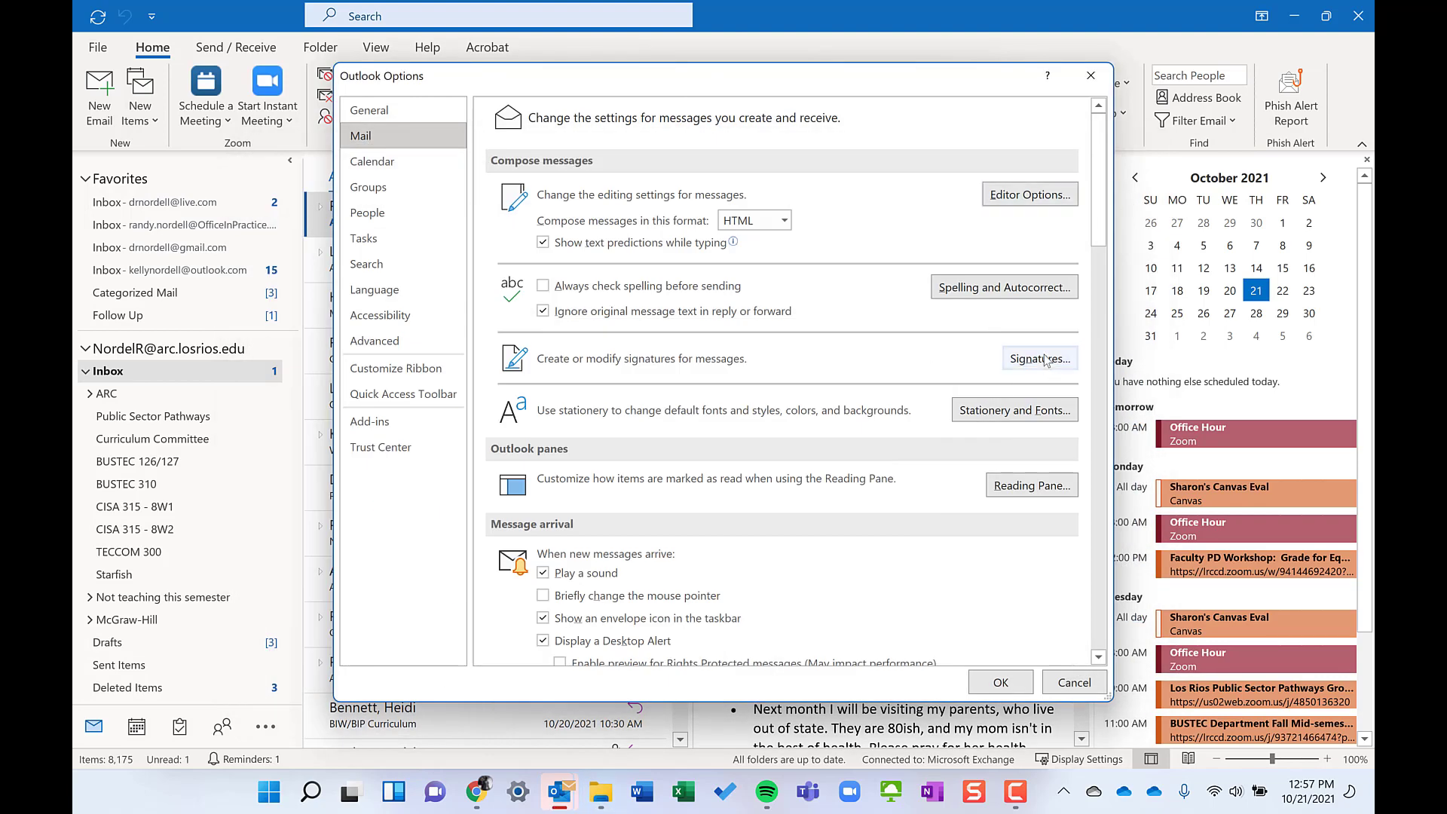